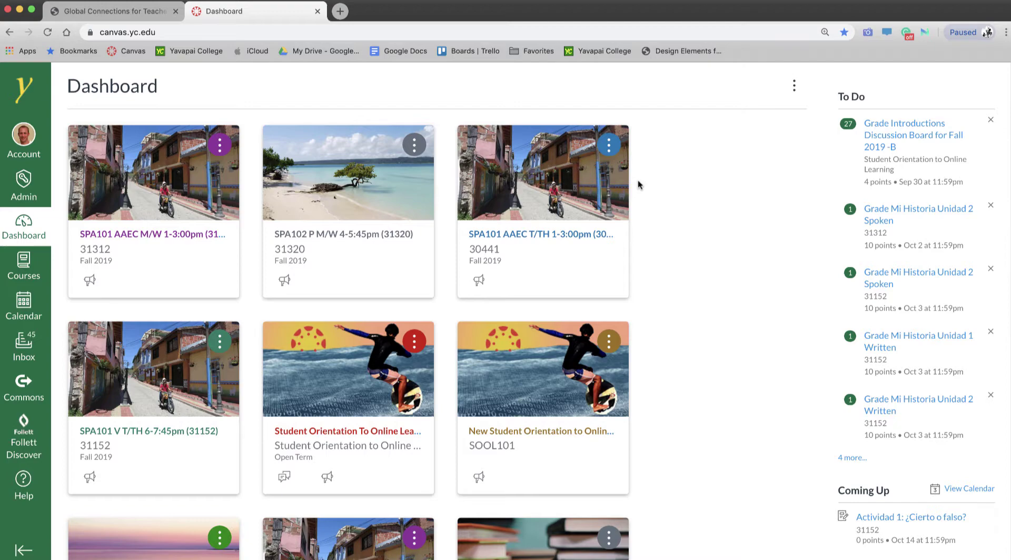
In the HTML Resource course, add a new page named 'Assignment 1' to Module 1
{"action": "scroll", "coordinate": [639, 184], "scroll_direction": "down", "scroll_amount": 20}
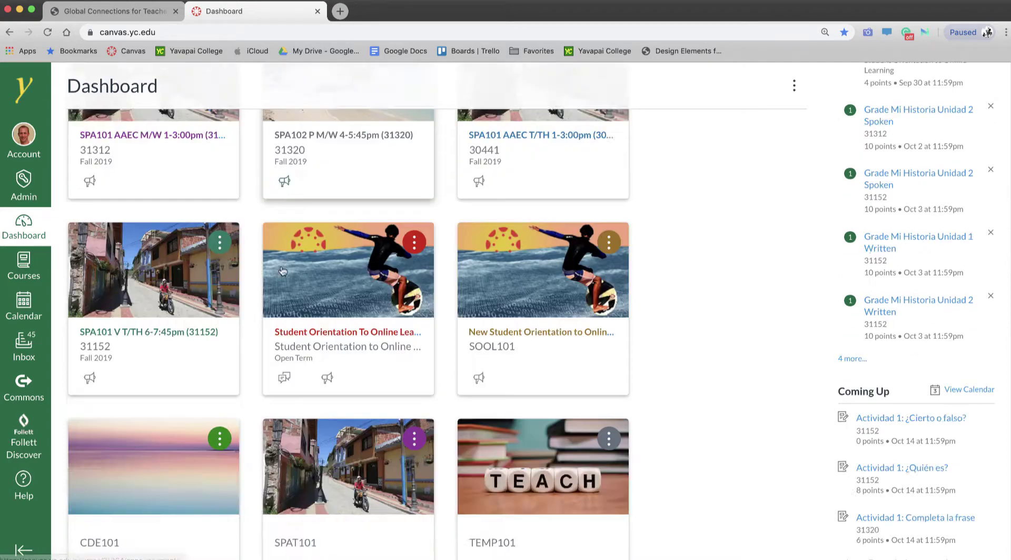
{"action": "scroll", "coordinate": [410, 303], "scroll_direction": "down", "scroll_amount": 2}
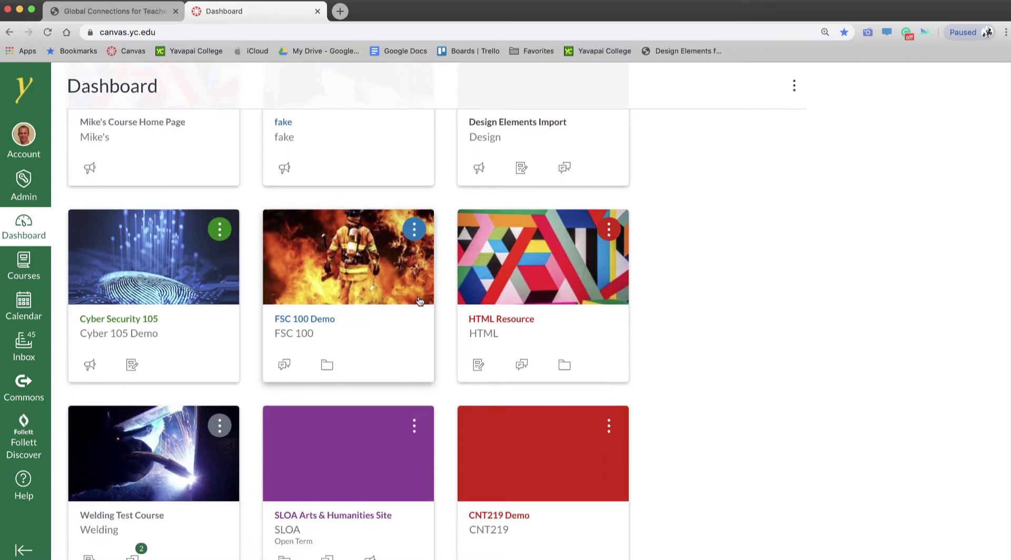
{"action": "left_click", "coordinate": [480, 363]}
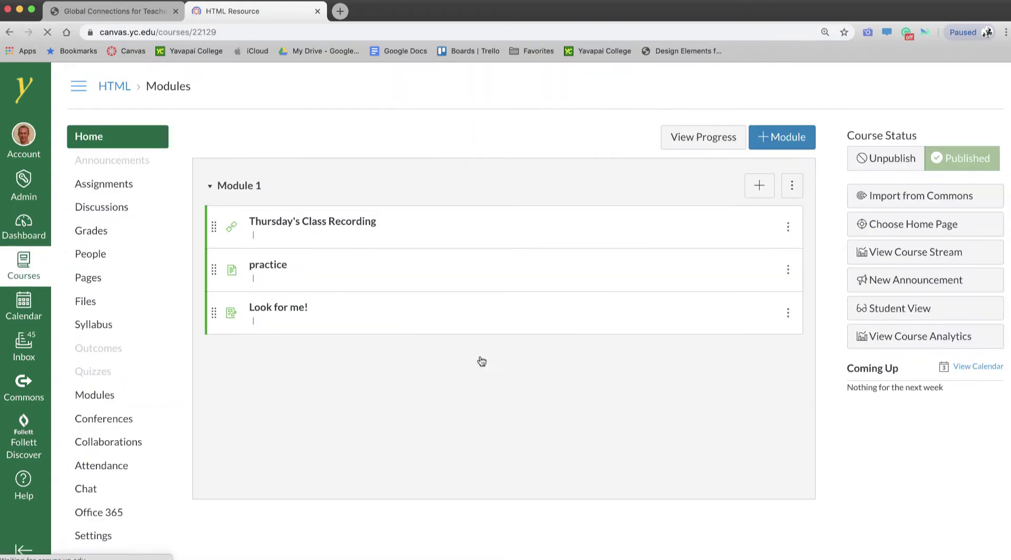
{"action": "left_click", "coordinate": [759, 185]}
{"action": "left_click", "coordinate": [324, 209]}
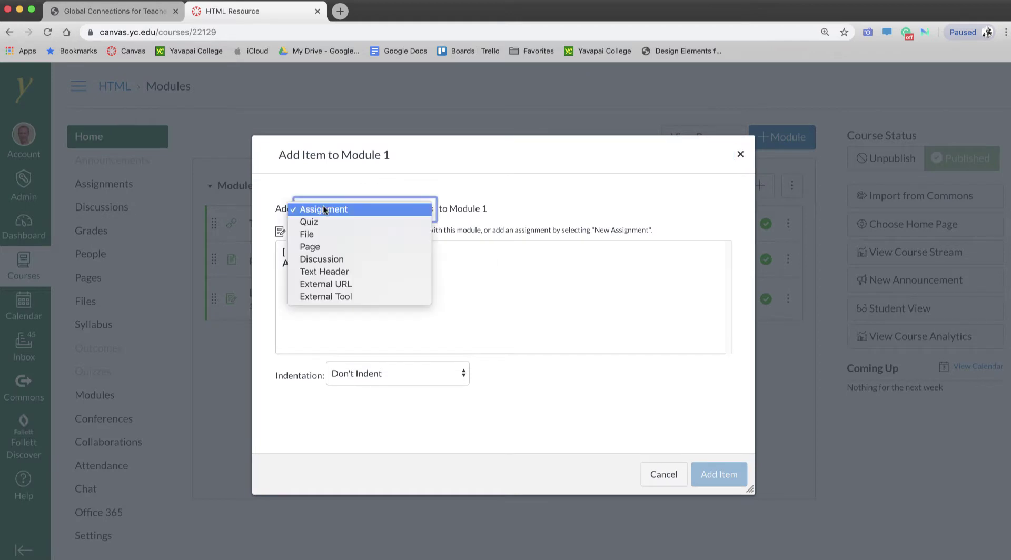
{"action": "left_click", "coordinate": [317, 247]}
{"action": "left_click", "coordinate": [316, 254]}
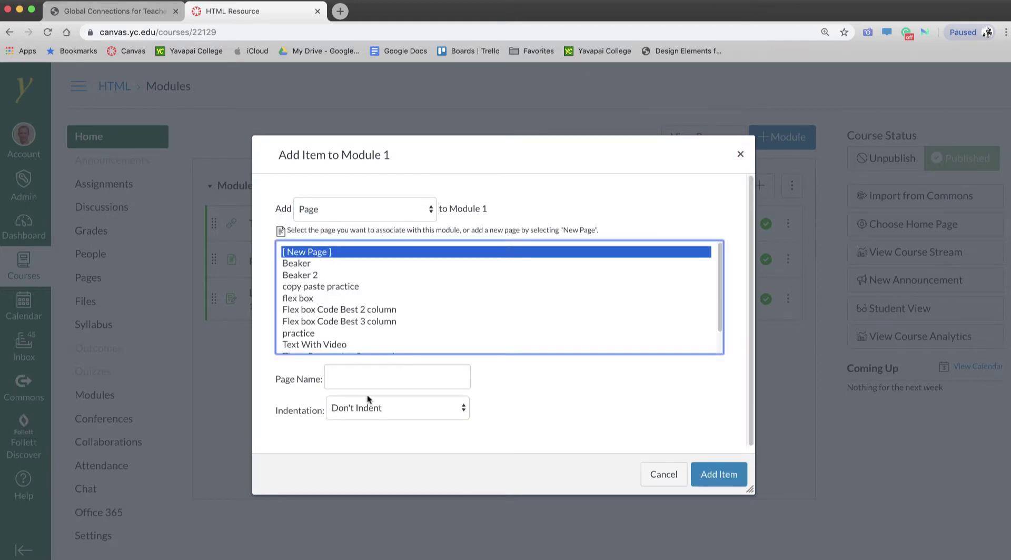
{"action": "left_click", "coordinate": [361, 372]}
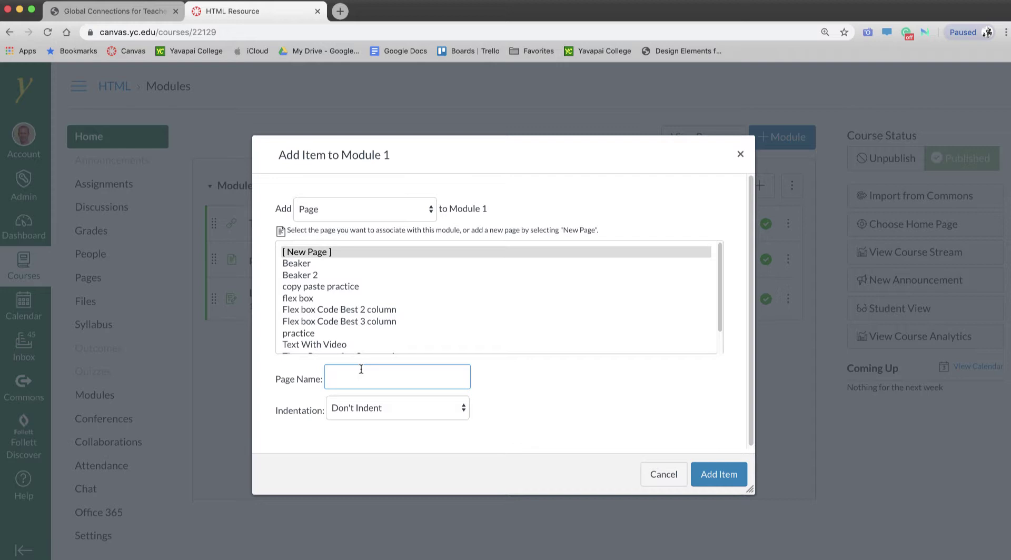
{"action": "type", "text": "Assignment 1"}
Add Assignment 1 to Module 1, publish it, and open the page for editing
{"action": "left_click", "coordinate": [706, 482]}
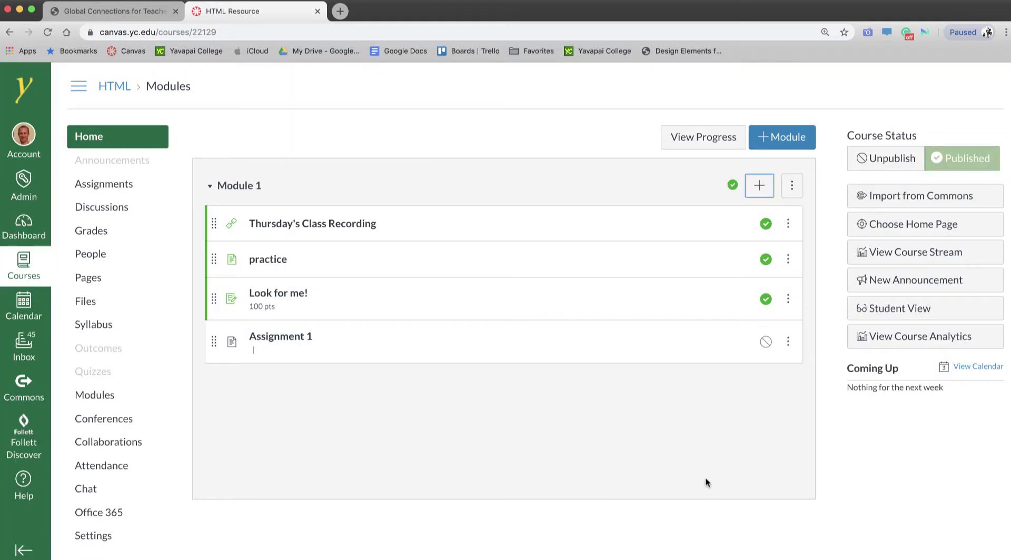
{"action": "left_click", "coordinate": [766, 339]}
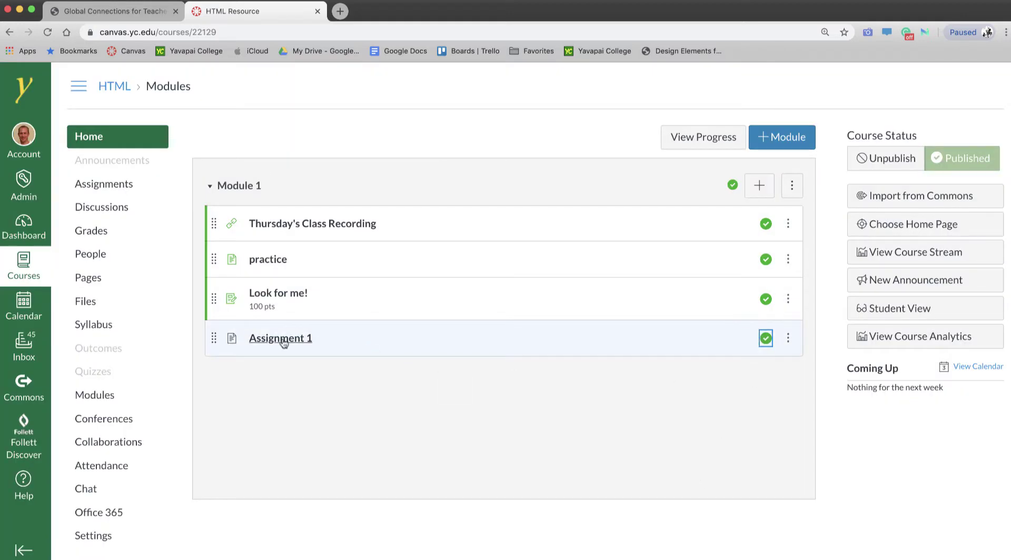
{"action": "left_click", "coordinate": [284, 343]}
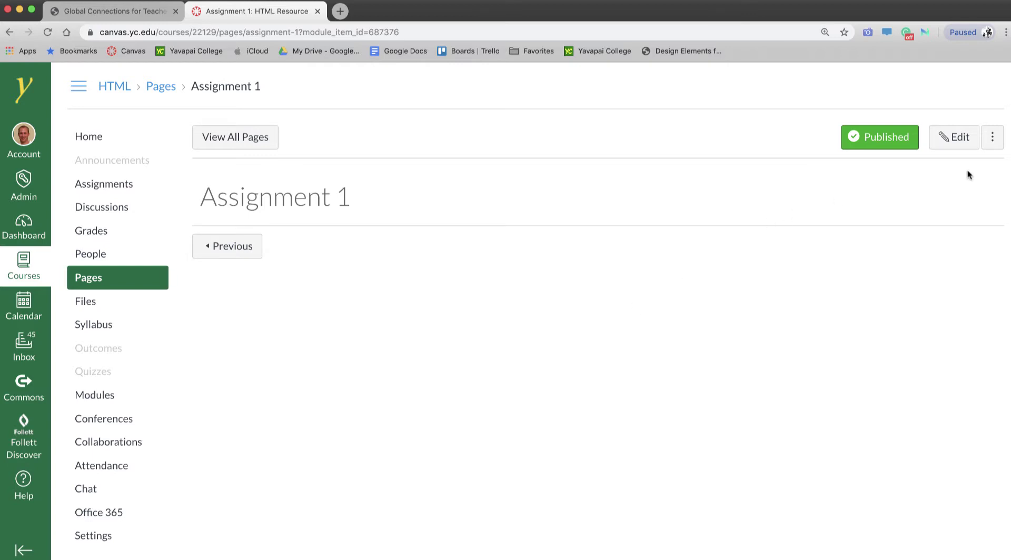
{"action": "left_click", "coordinate": [956, 139]}
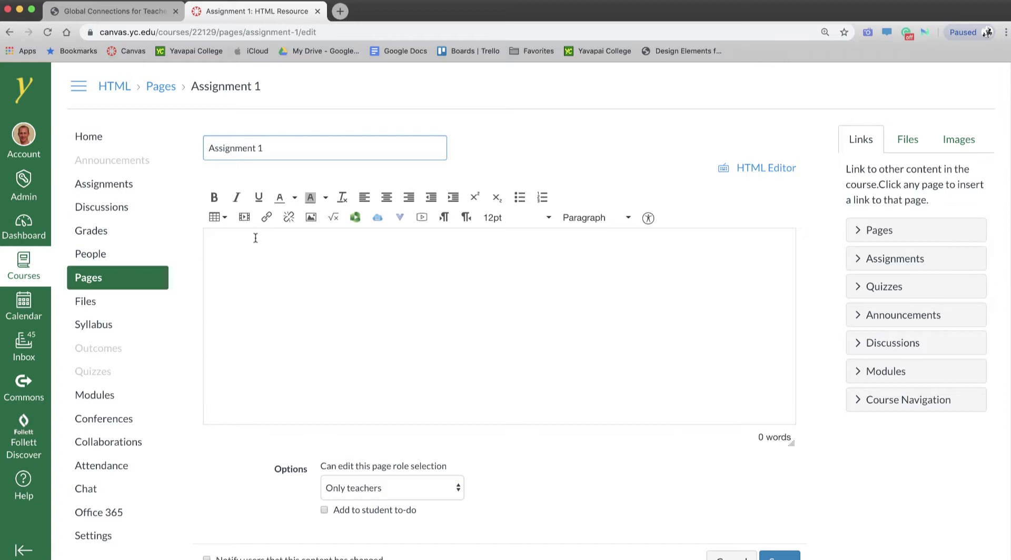
Embed the Argonne Regional Science Bowl photo from a Flickr search for 'students' into the page body
{"action": "left_click", "coordinate": [313, 220]}
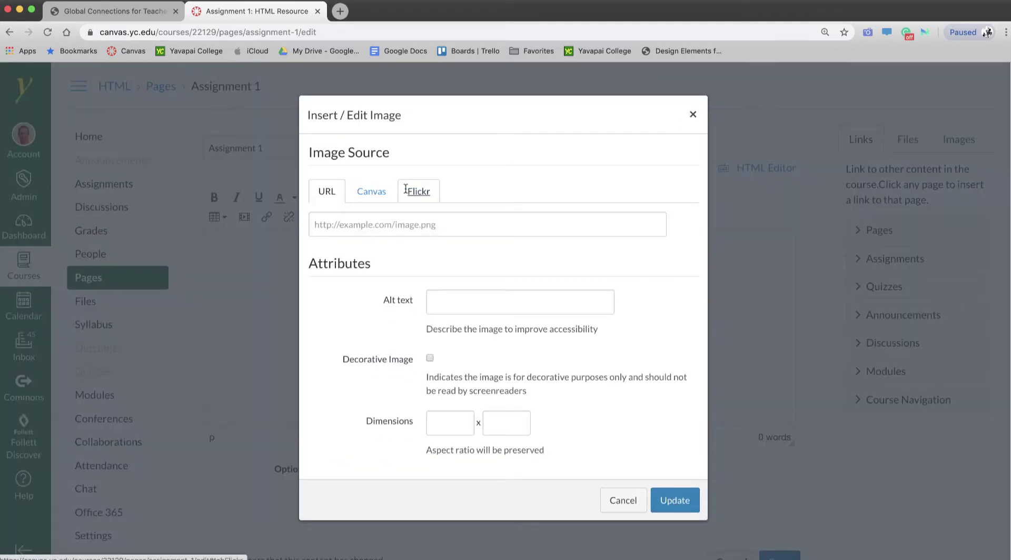
{"action": "left_click", "coordinate": [407, 190]}
{"action": "left_click", "coordinate": [379, 268]}
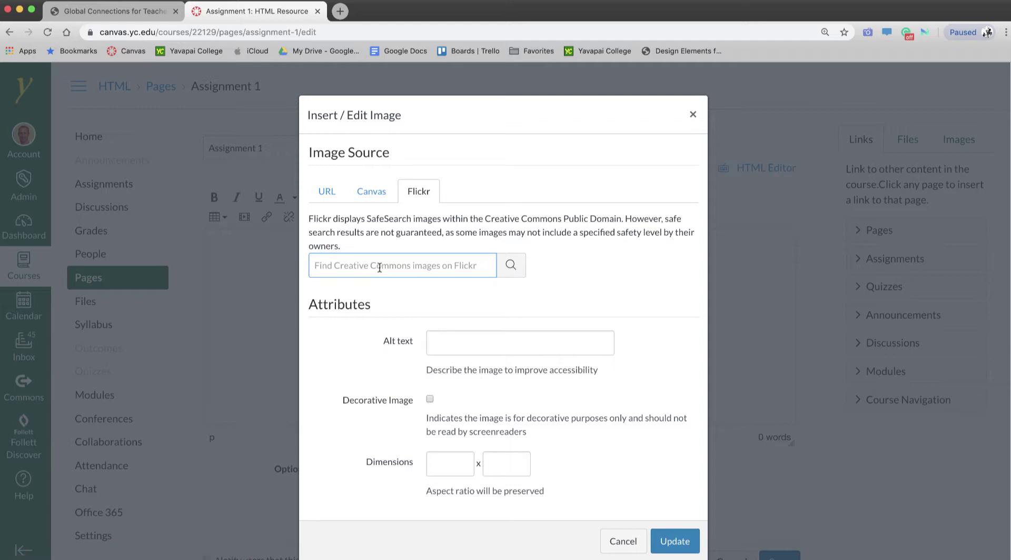
{"action": "type", "text": "students"}
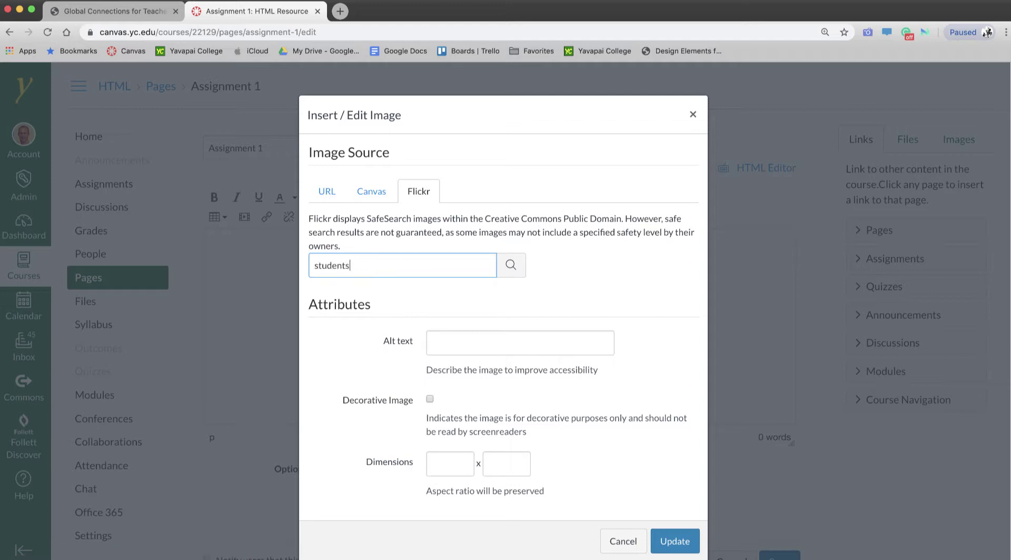
{"action": "key", "text": "Return"}
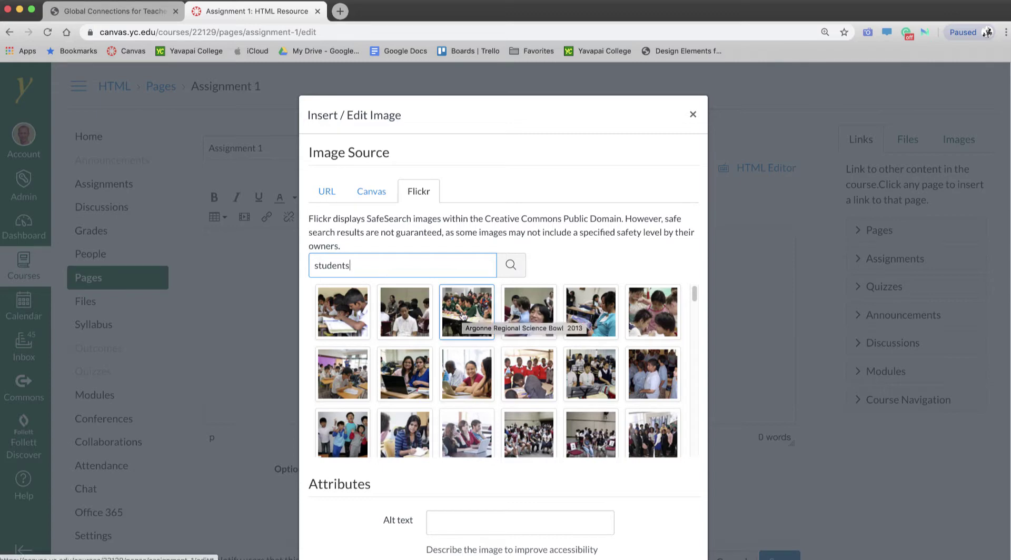
{"action": "left_click", "coordinate": [464, 315]}
{"action": "scroll", "coordinate": [661, 524], "scroll_direction": "down", "scroll_amount": 3}
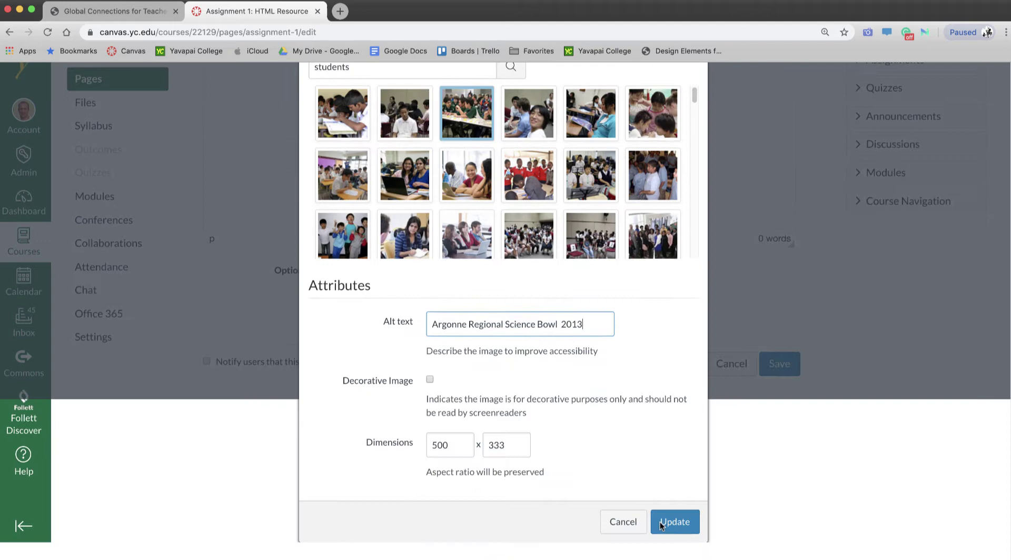
{"action": "left_click", "coordinate": [673, 542]}
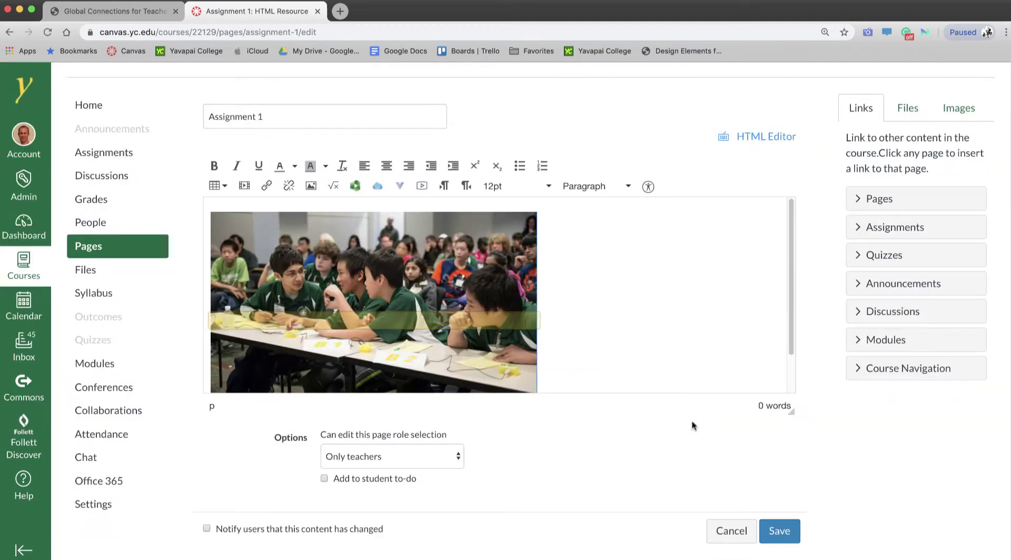
Save Assignment 1 with the photo, reopen it for editing, and open a new browser tab
{"action": "left_click", "coordinate": [780, 531]}
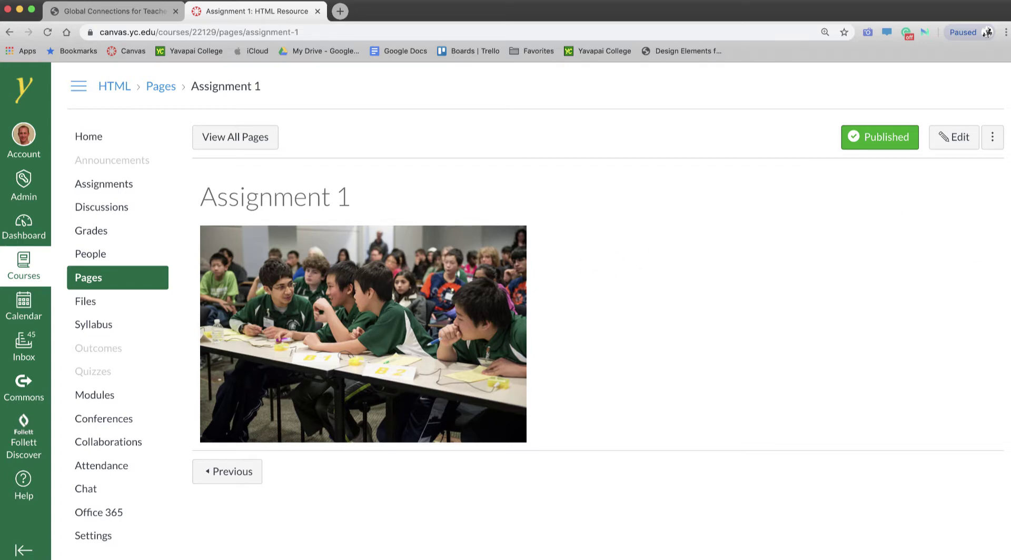
{"action": "left_click", "coordinate": [951, 140]}
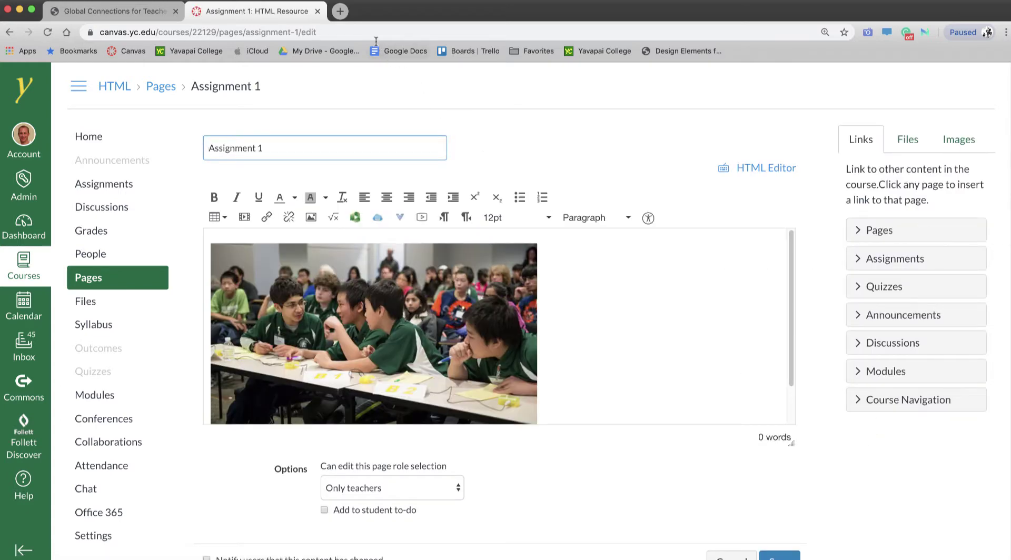
{"action": "left_click", "coordinate": [340, 11]}
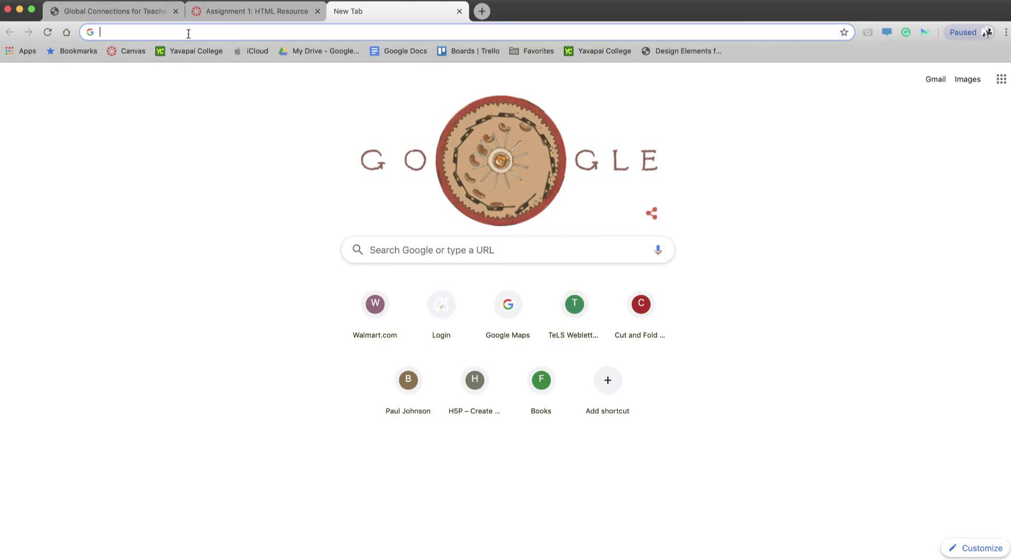
Search Google for 'images students' and switch to image results
{"action": "type", "text": "images stud"}
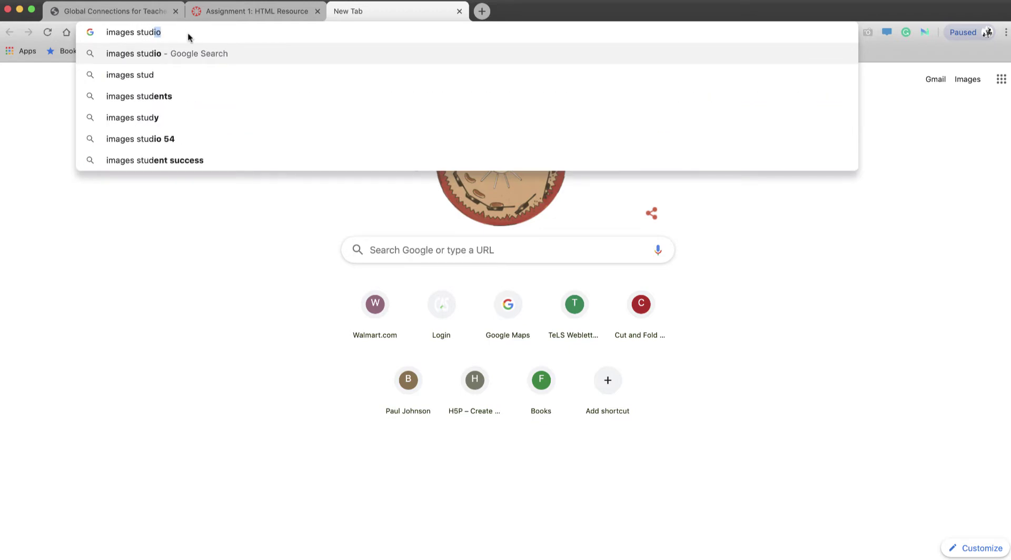
{"action": "type", "text": "ents"}
{"action": "key", "text": "Return"}
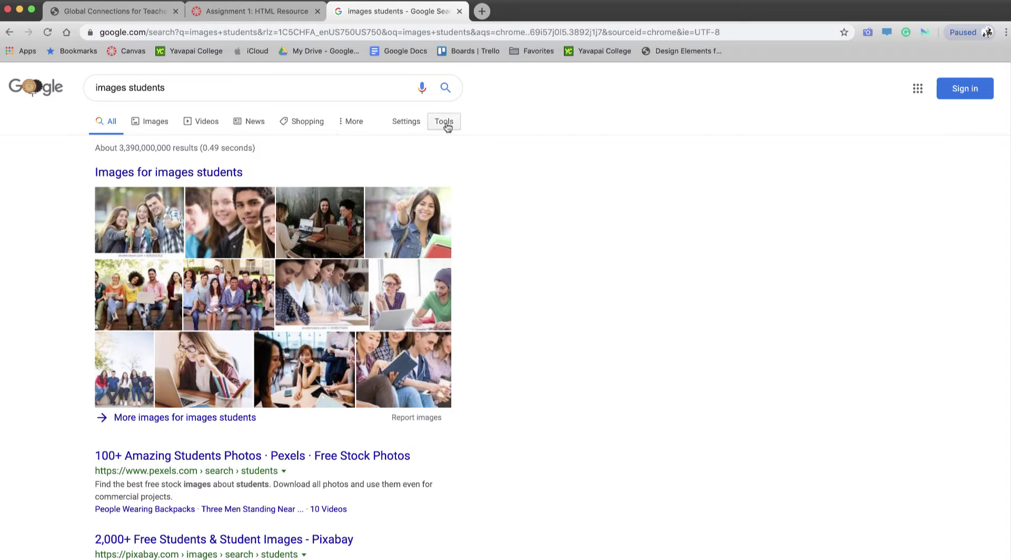
{"action": "left_click", "coordinate": [445, 124]}
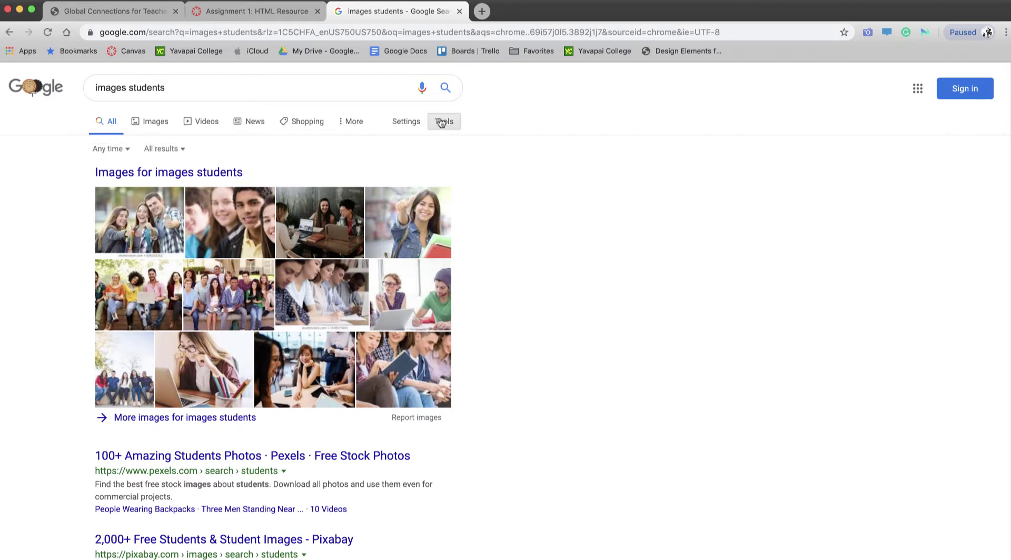
{"action": "left_click", "coordinate": [164, 128]}
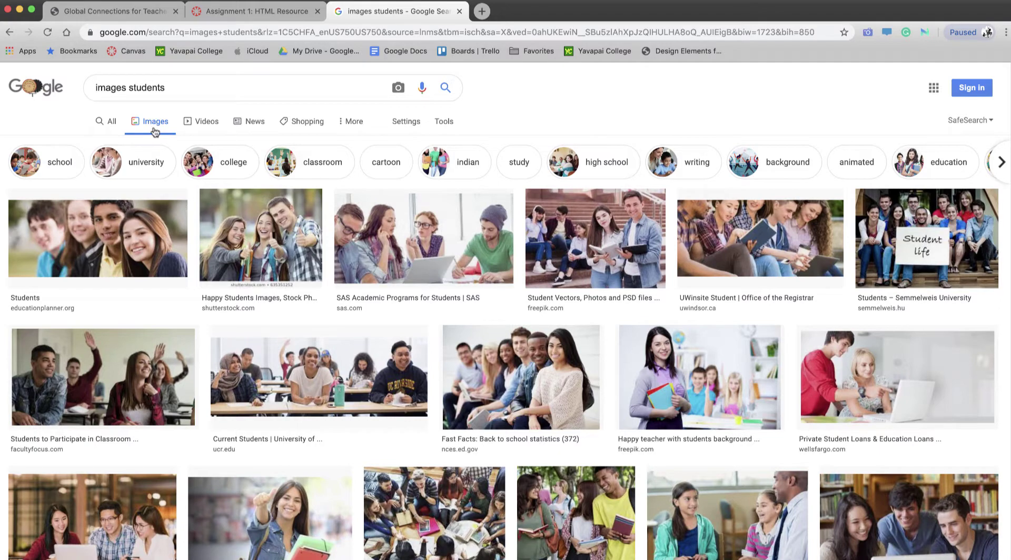
Filter the student image results to large images labeled for reuse
{"action": "left_click", "coordinate": [435, 125]}
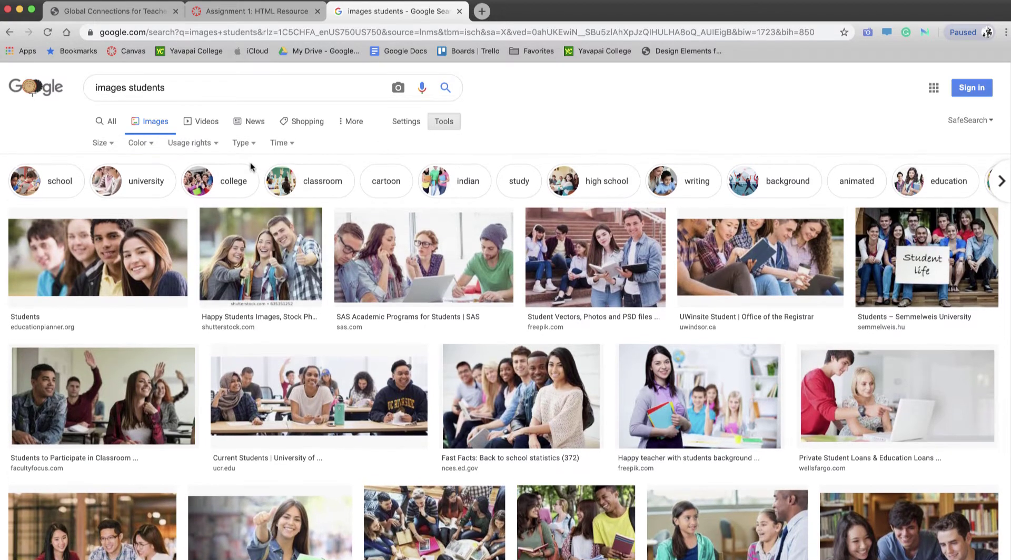
{"action": "left_click", "coordinate": [215, 145]}
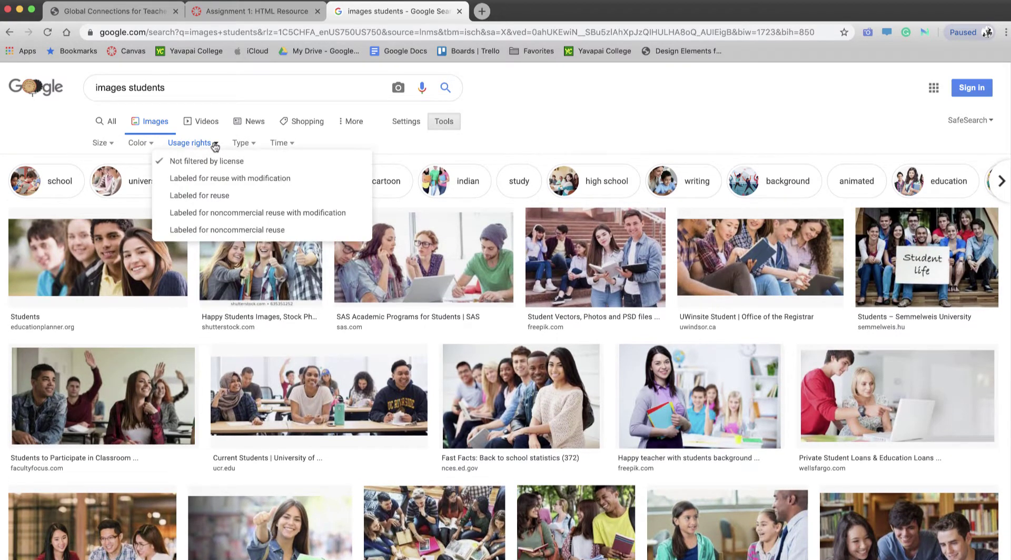
{"action": "left_click", "coordinate": [177, 199]}
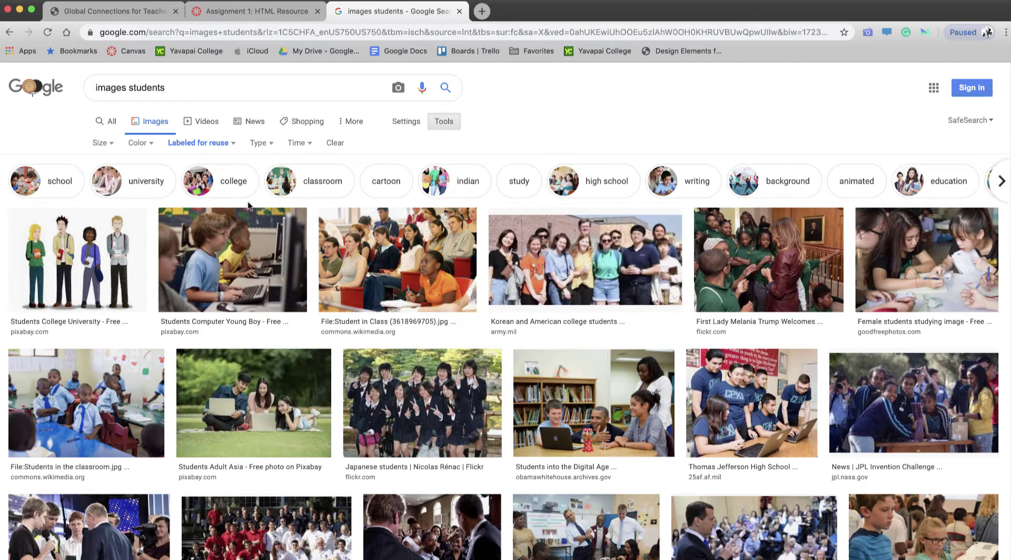
{"action": "left_click", "coordinate": [112, 142]}
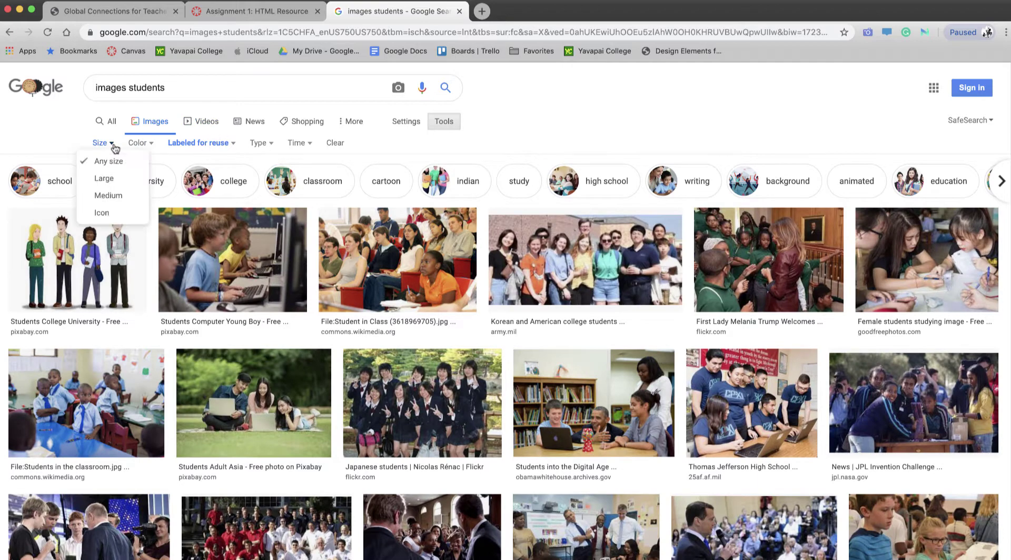
{"action": "left_click", "coordinate": [107, 185]}
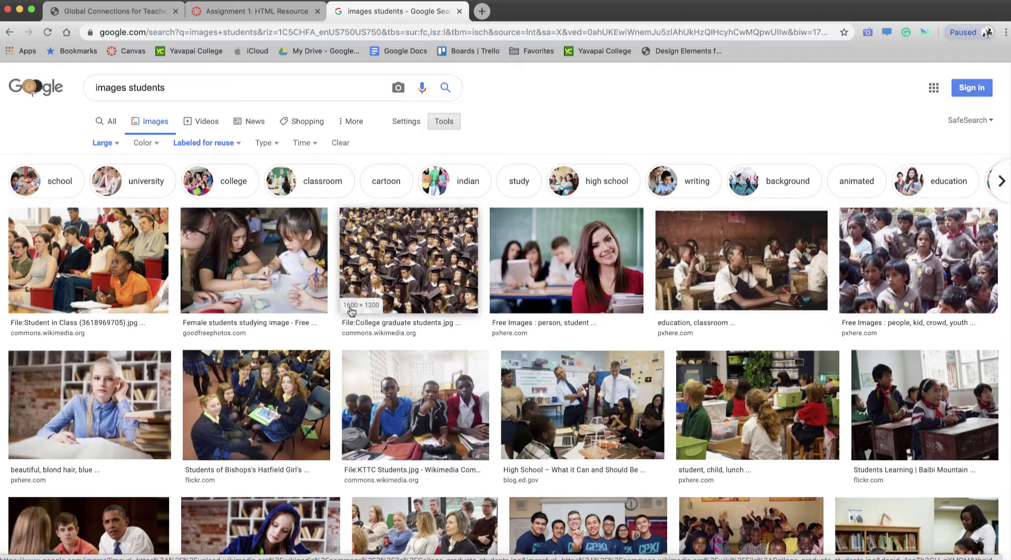
Open the College_graduate_students.jpg Wikimedia Commons photo in its own browser tab
{"action": "left_click", "coordinate": [371, 287]}
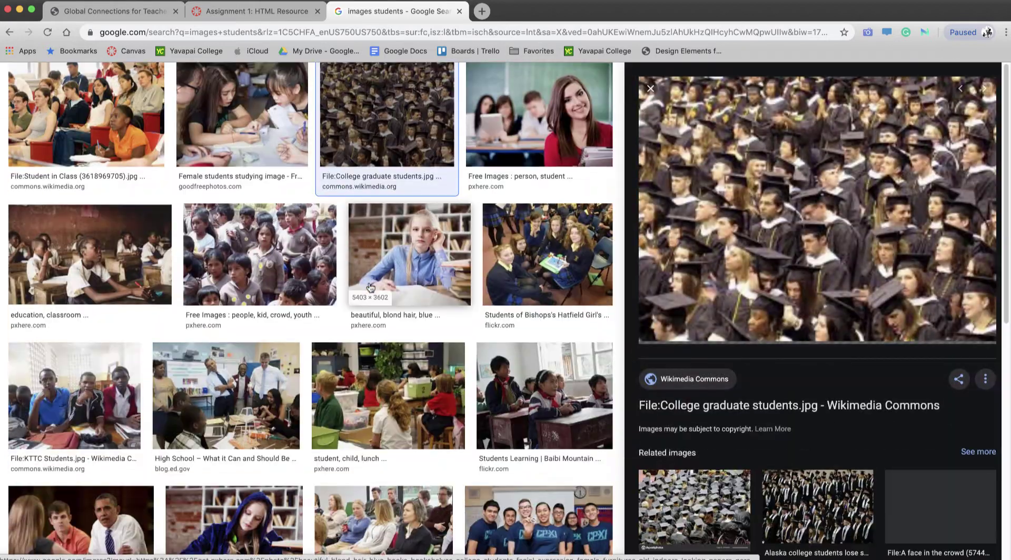
{"action": "right_click", "coordinate": [752, 281]}
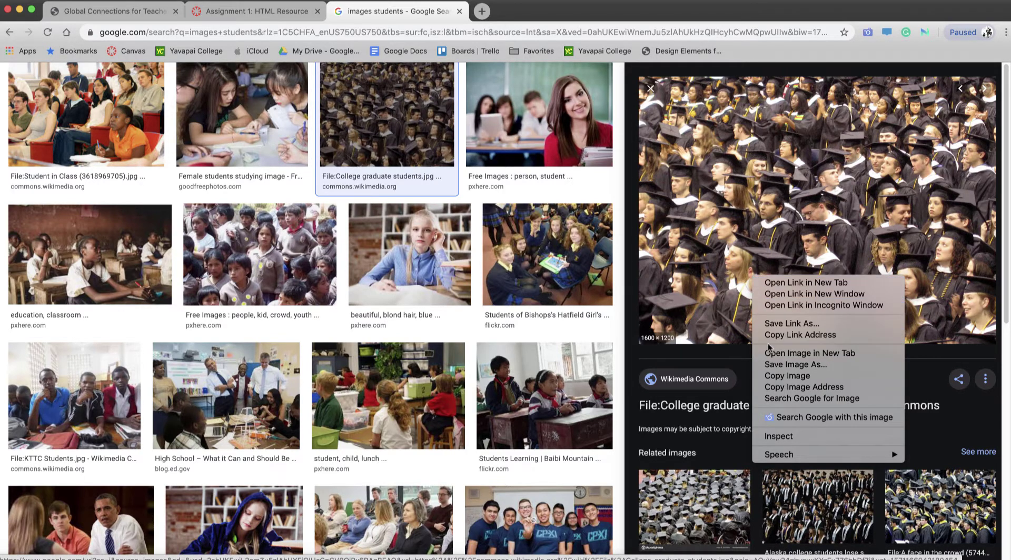
{"action": "left_click", "coordinate": [796, 357]}
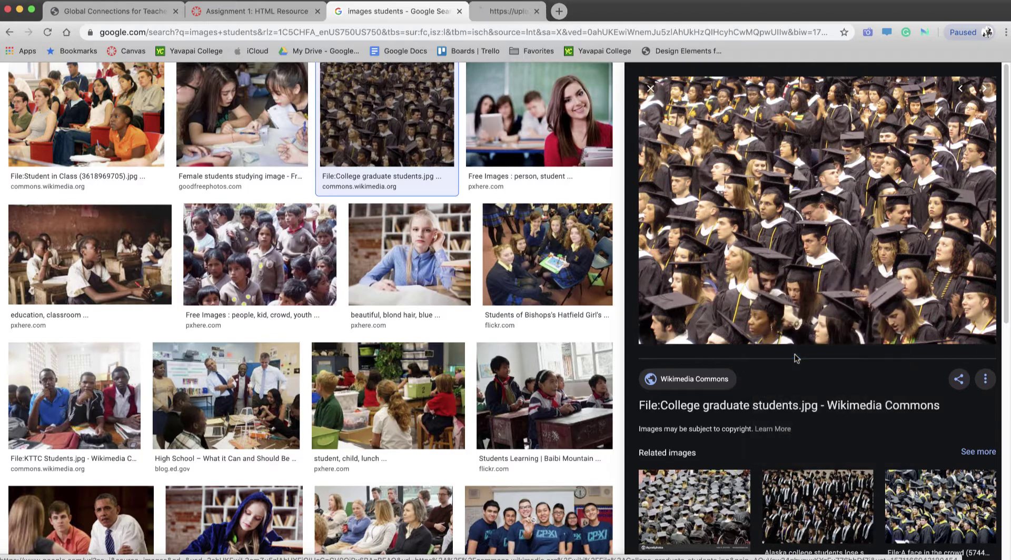
{"action": "left_click", "coordinate": [532, 10]}
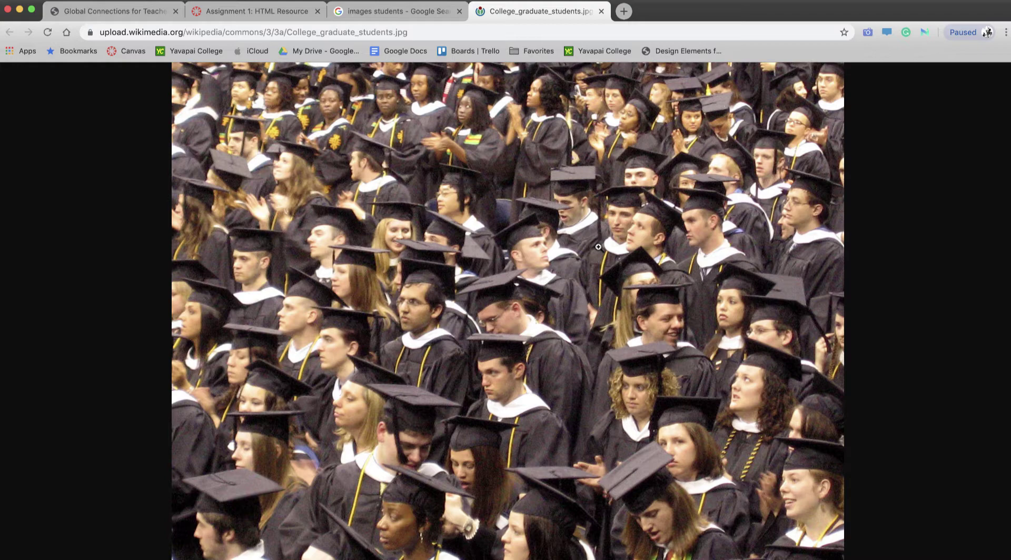
{"action": "key", "text": "super+minus"}
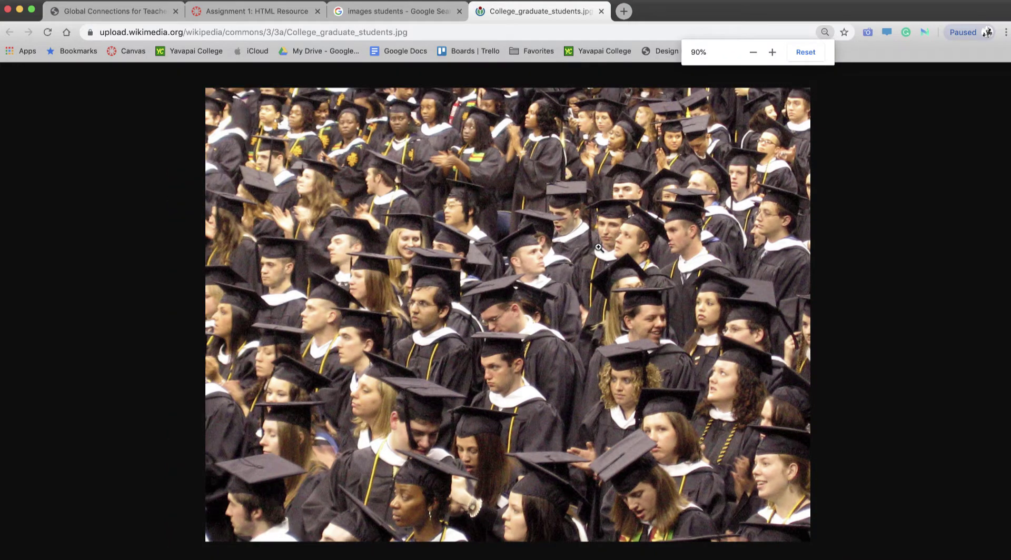
{"action": "key", "text": "super+equal"}
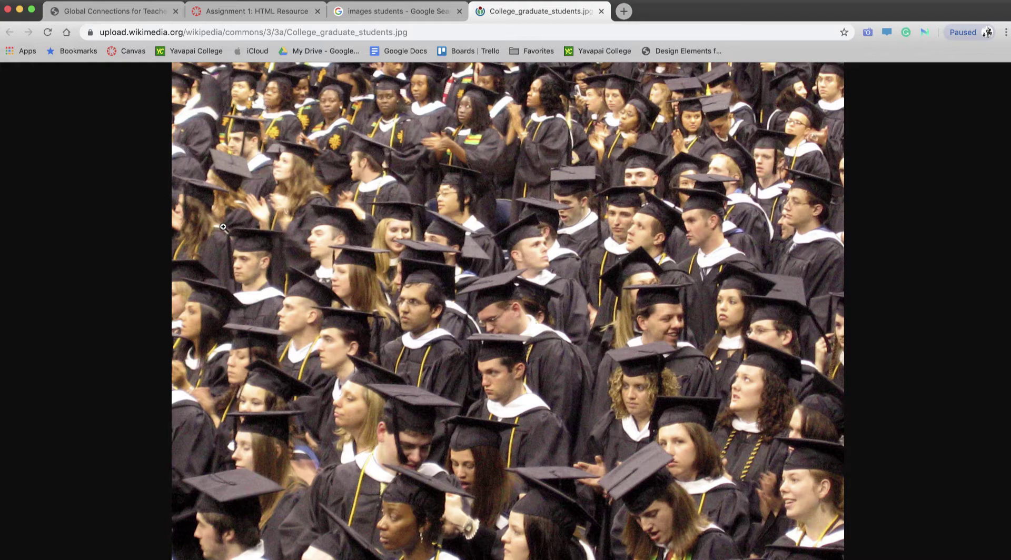
{"action": "key", "text": "super+shift+4"}
Screenshot a wide horizontal strip of the graduates photo as a PNG and load it into the browser tab
{"action": "left_click_drag", "start_coordinate": [176, 203], "coordinate": [790, 309]}
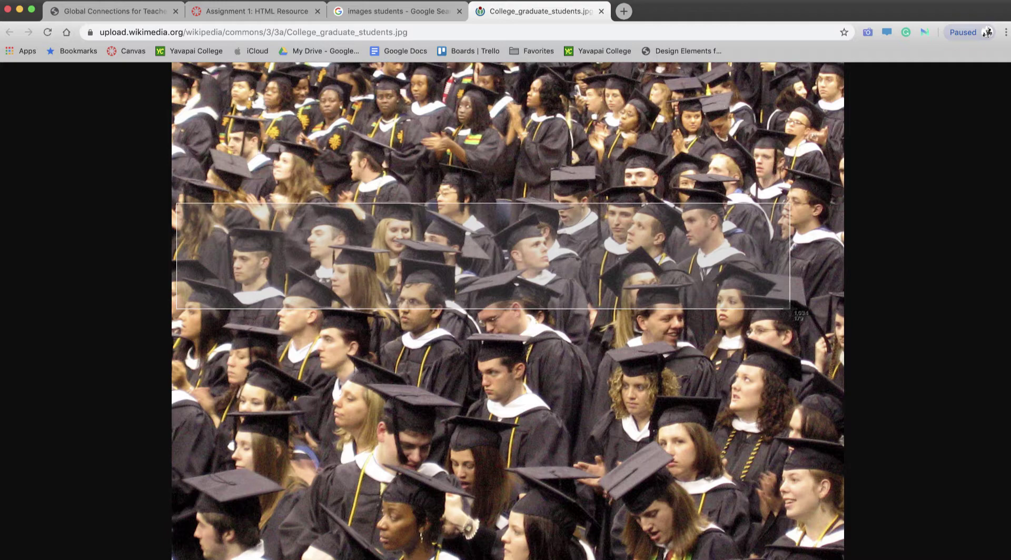
{"action": "left_click_drag", "start_coordinate": [790, 309], "coordinate": [816, 306]}
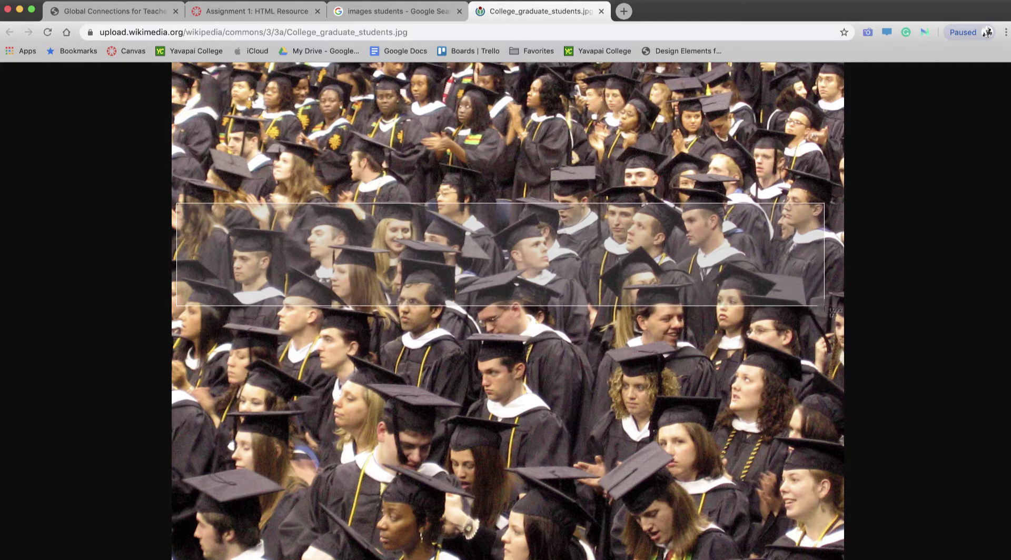
{"action": "left_click_drag", "start_coordinate": [825, 306], "coordinate": [834, 306]}
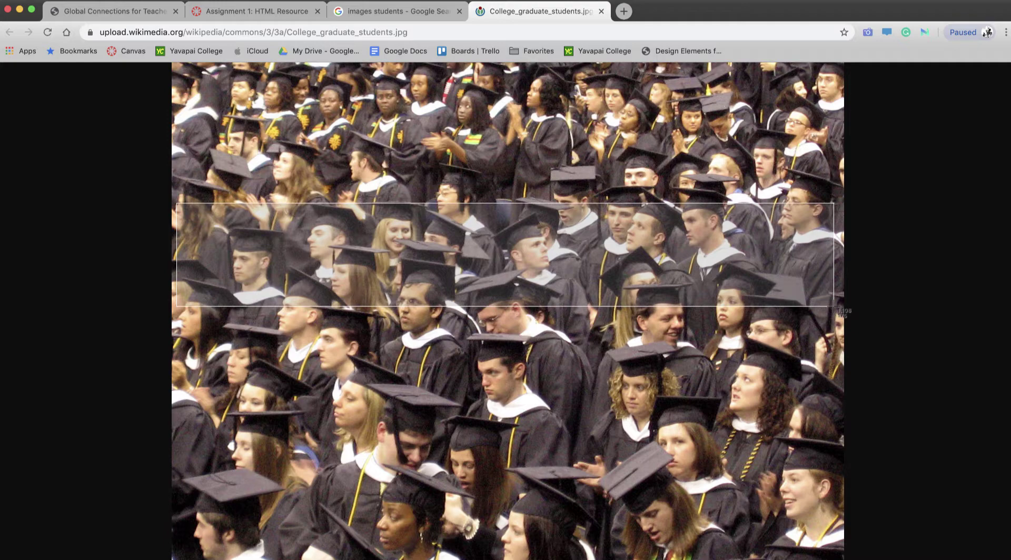
{"action": "left_click_drag", "start_coordinate": [834, 307], "coordinate": [834, 295]}
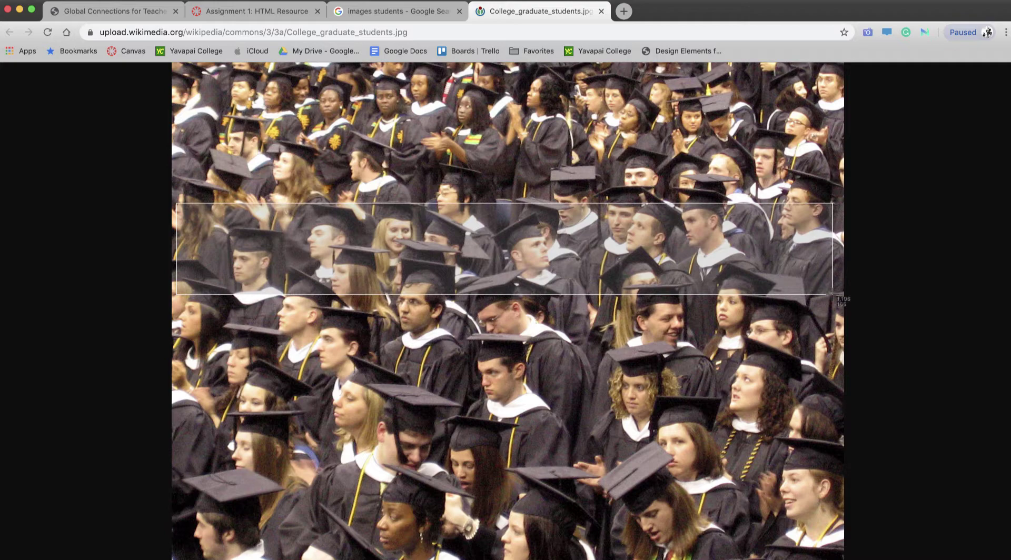
{"action": "left_click_drag", "start_coordinate": [834, 294], "coordinate": [833, 295]}
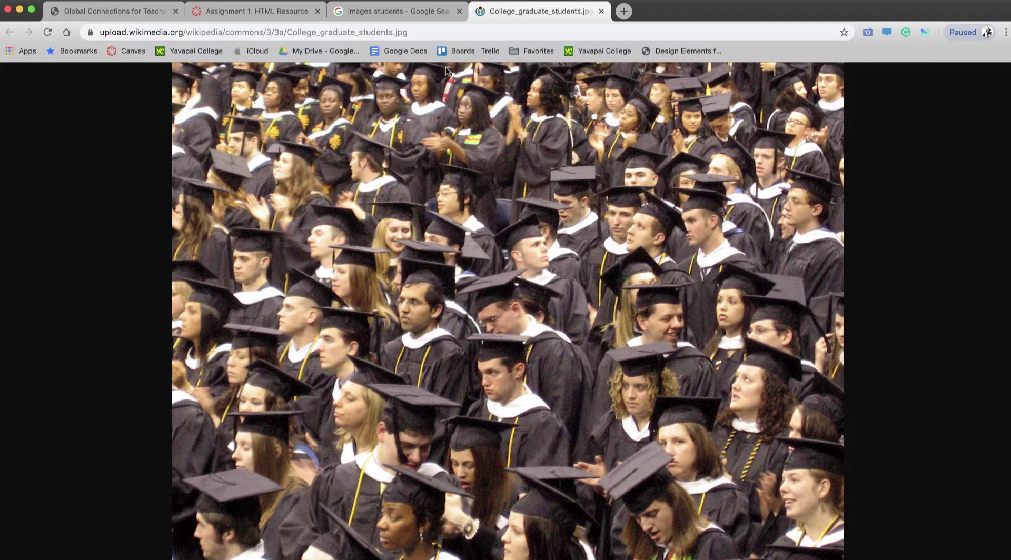
{"action": "left_click_drag", "start_coordinate": [1007, 79], "coordinate": [895, 147]}
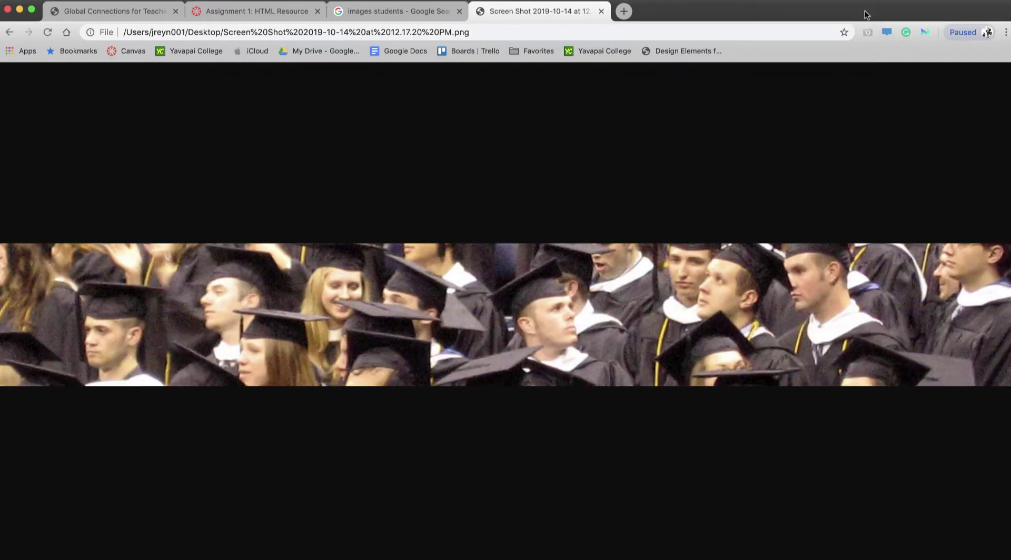
Confirm the screenshot PNG is on the desktop, close its tab, and return to the Assignment 1 editor
{"action": "left_click_drag", "start_coordinate": [866, 15], "coordinate": [496, 112]}
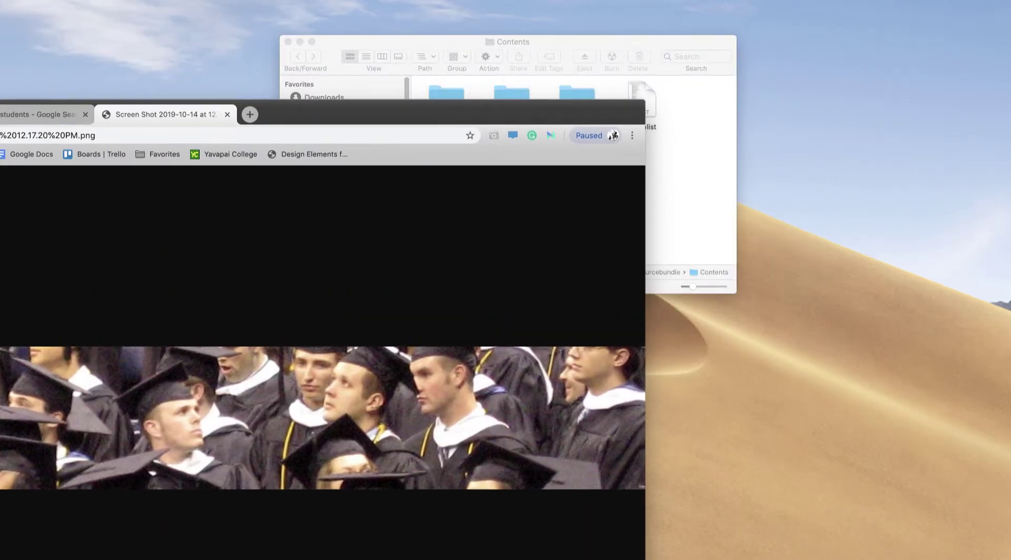
{"action": "left_click", "coordinate": [877, 167]}
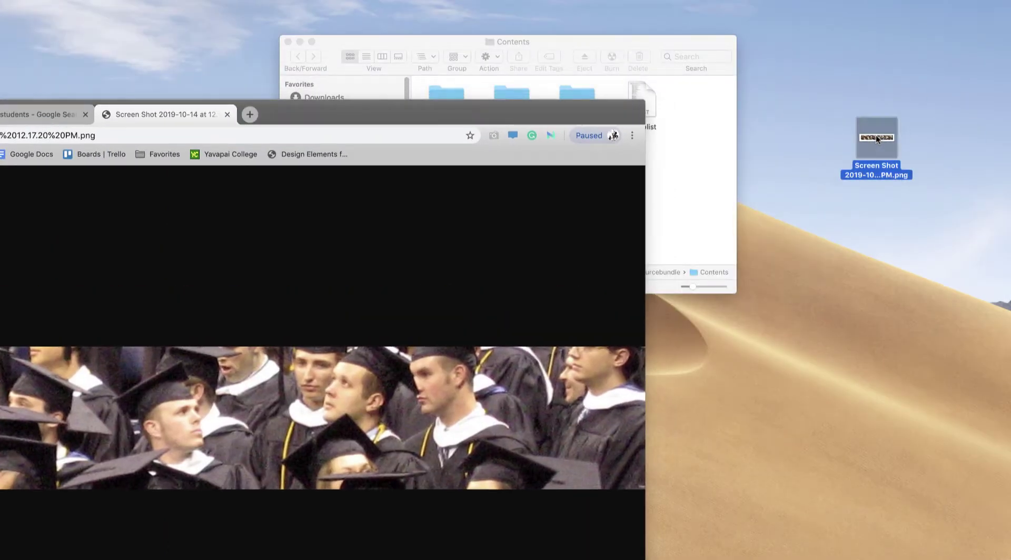
{"action": "left_click", "coordinate": [227, 115]}
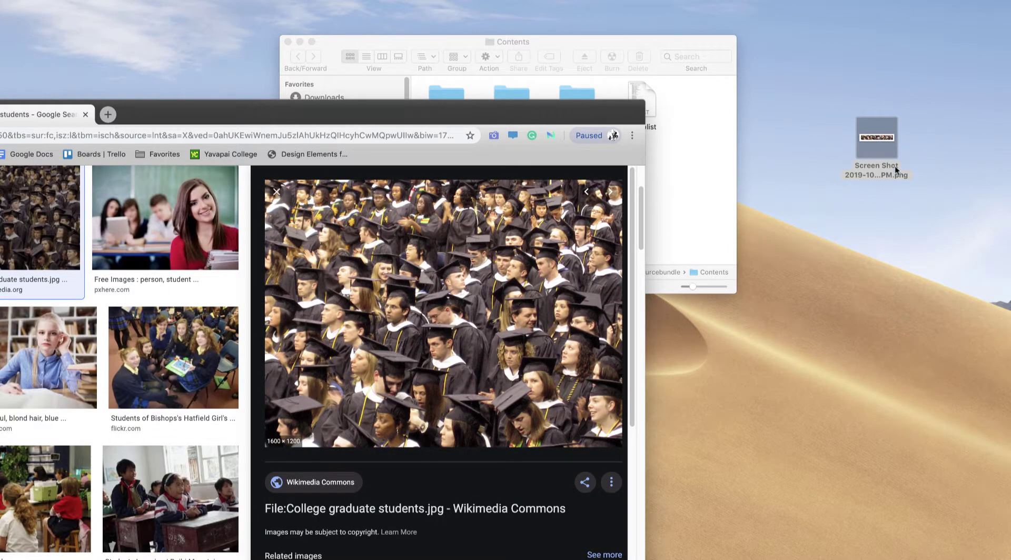
{"action": "left_click_drag", "start_coordinate": [388, 117], "coordinate": [713, 24]}
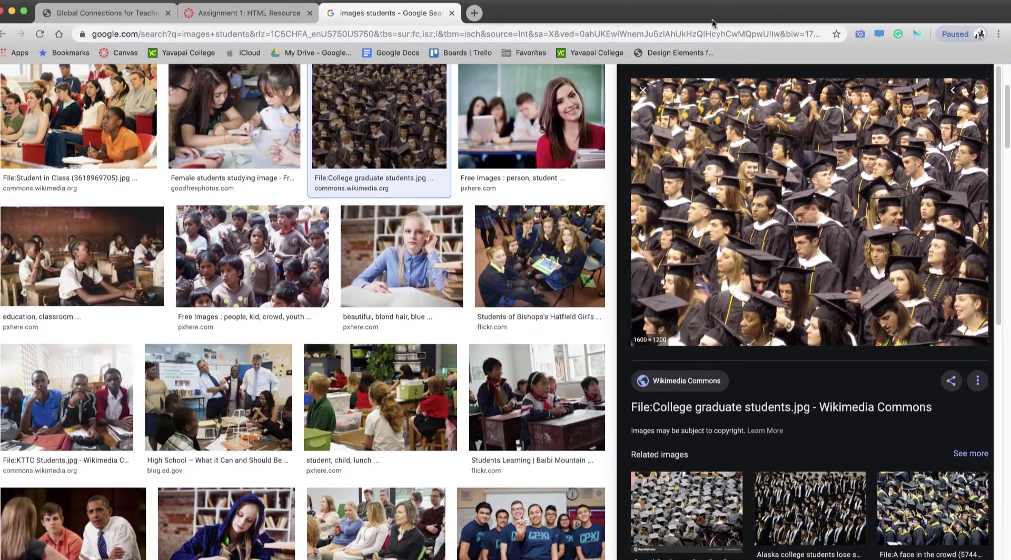
{"action": "left_click", "coordinate": [243, 12]}
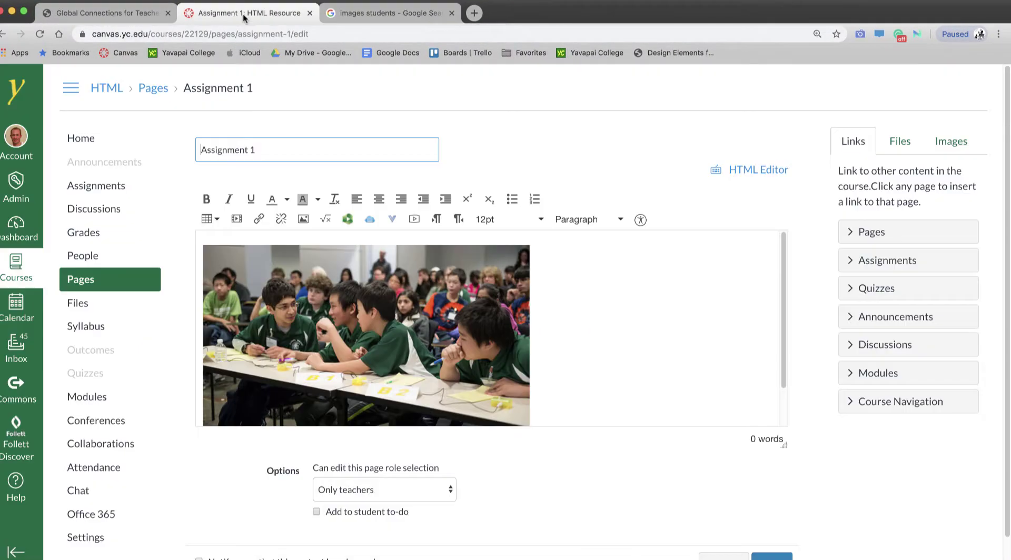
Replace the Flickr photo with the uploaded graduates screenshot, using alt text 'banner'
{"action": "left_click", "coordinate": [420, 341]}
{"action": "key", "text": "BackSpace"}
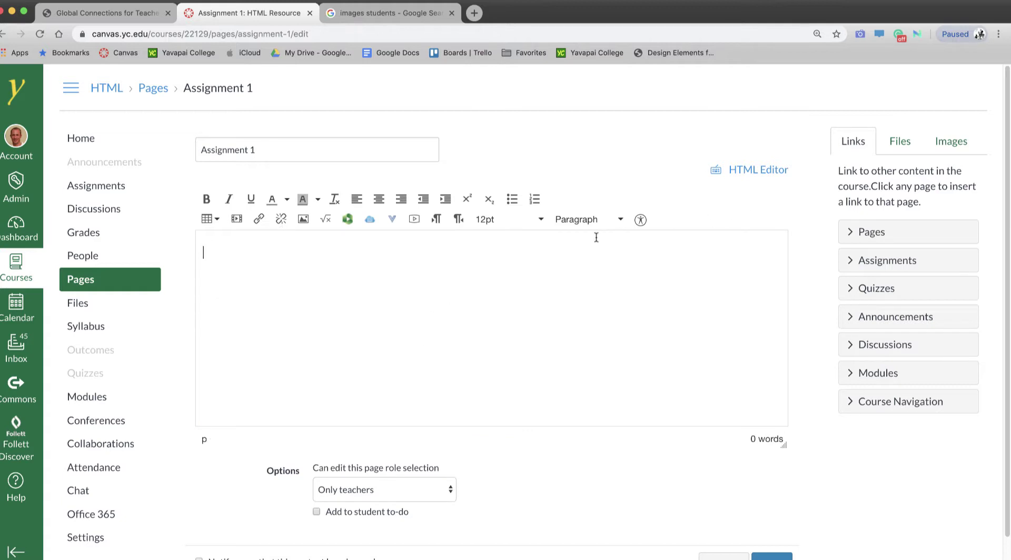
{"action": "left_click", "coordinate": [934, 143]}
{"action": "left_click", "coordinate": [884, 249]}
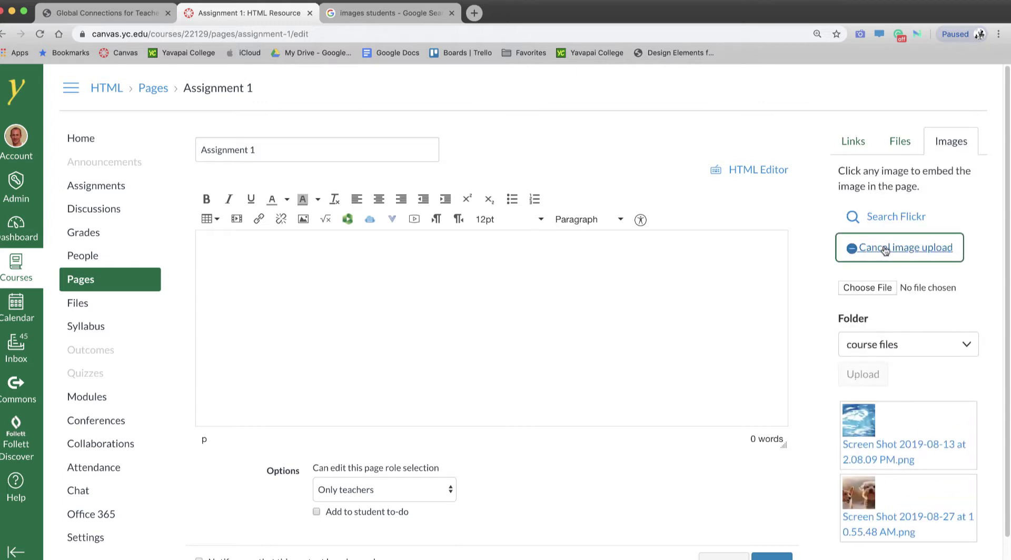
{"action": "left_click", "coordinate": [870, 284]}
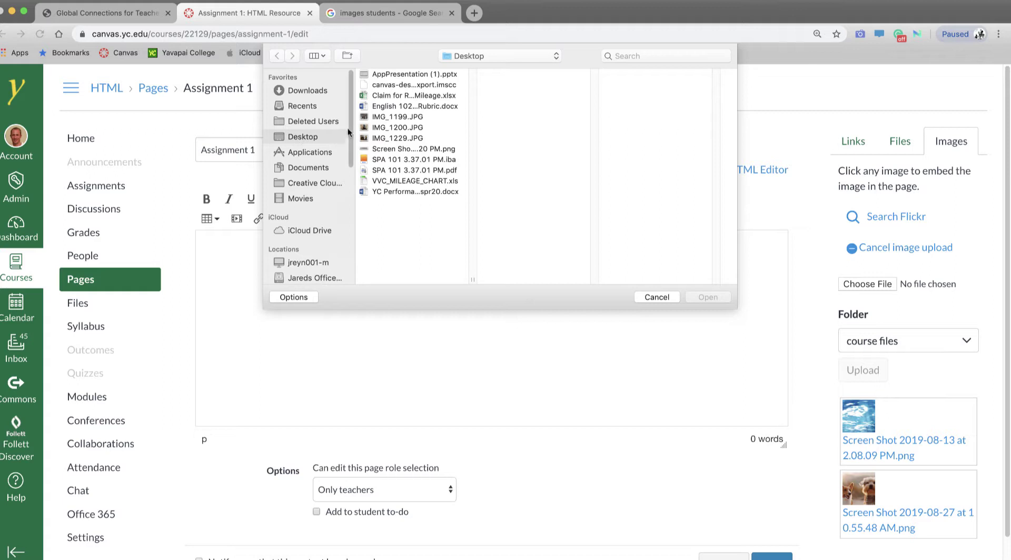
{"action": "left_click", "coordinate": [378, 150]}
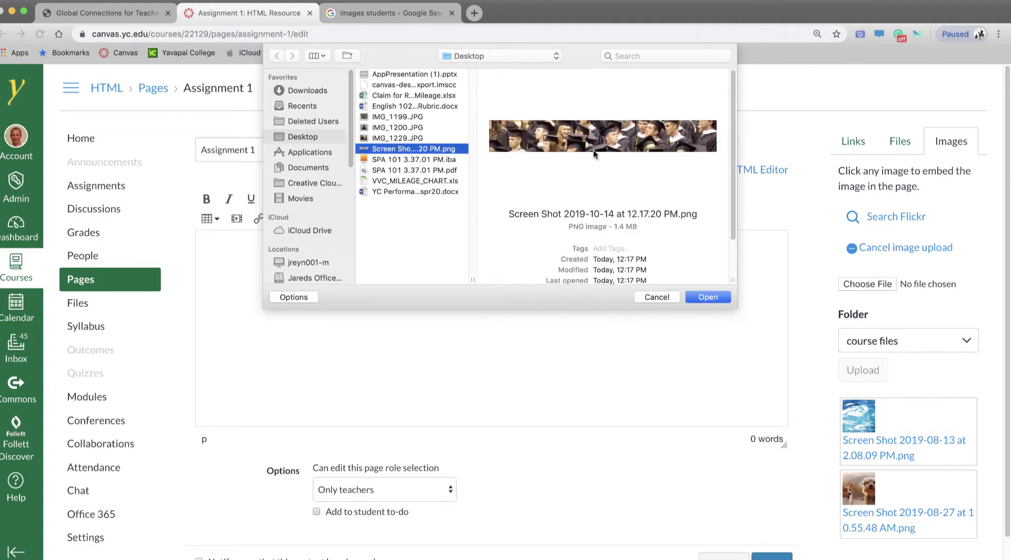
{"action": "left_click", "coordinate": [707, 301]}
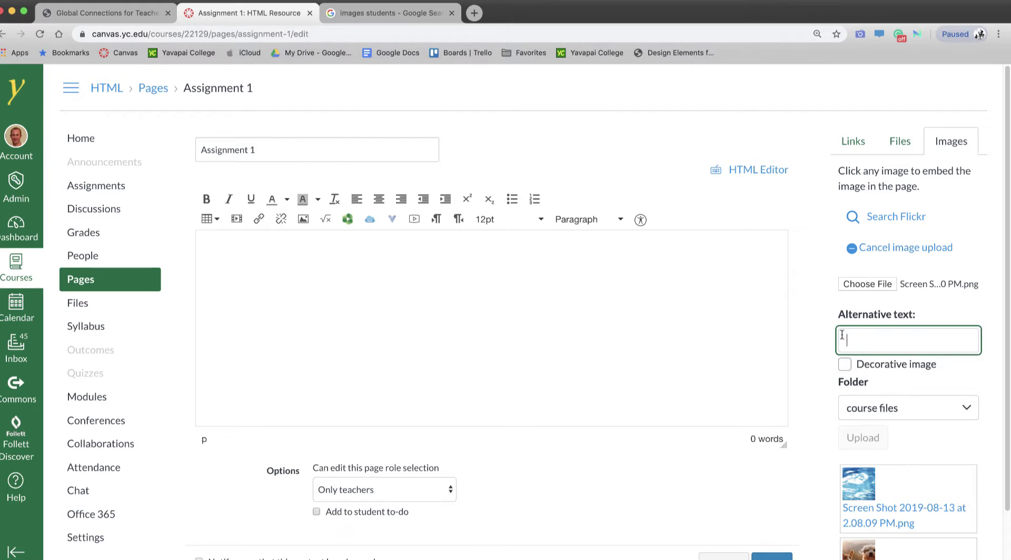
{"action": "type", "text": "banner"}
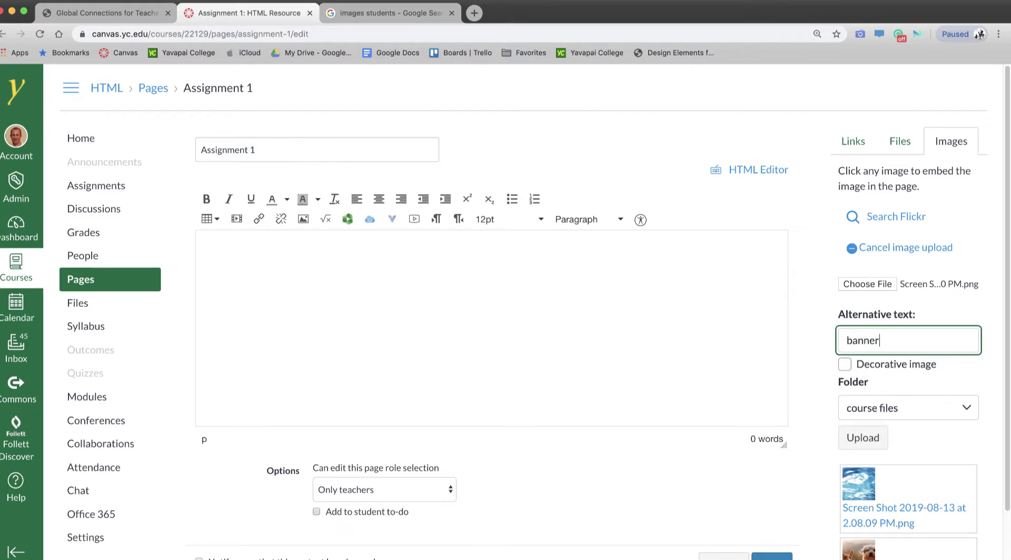
{"action": "left_click", "coordinate": [856, 440]}
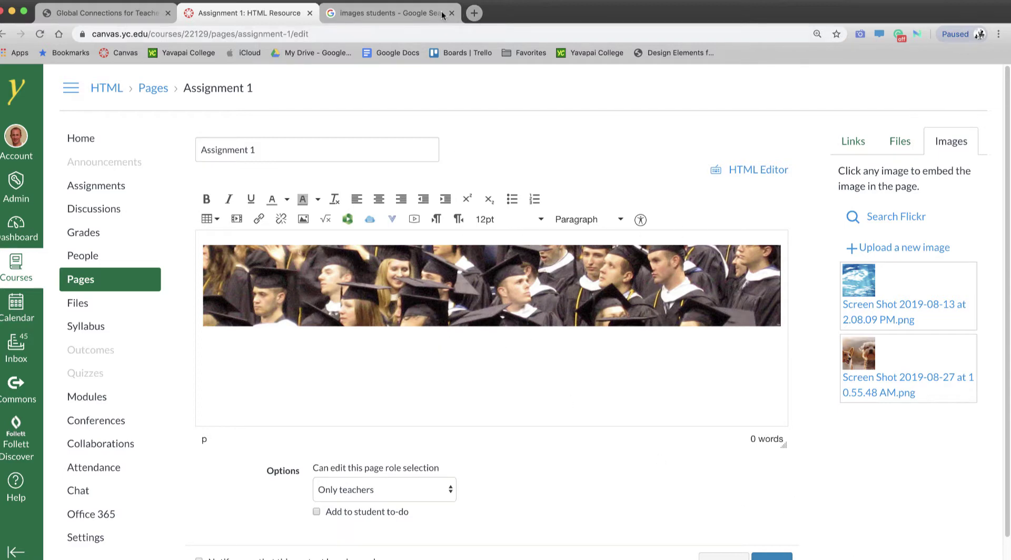
Go to loremipsum.io and copy a generated lorem ipsum paragraph
{"action": "left_click", "coordinate": [422, 13]}
{"action": "left_click", "coordinate": [434, 35]}
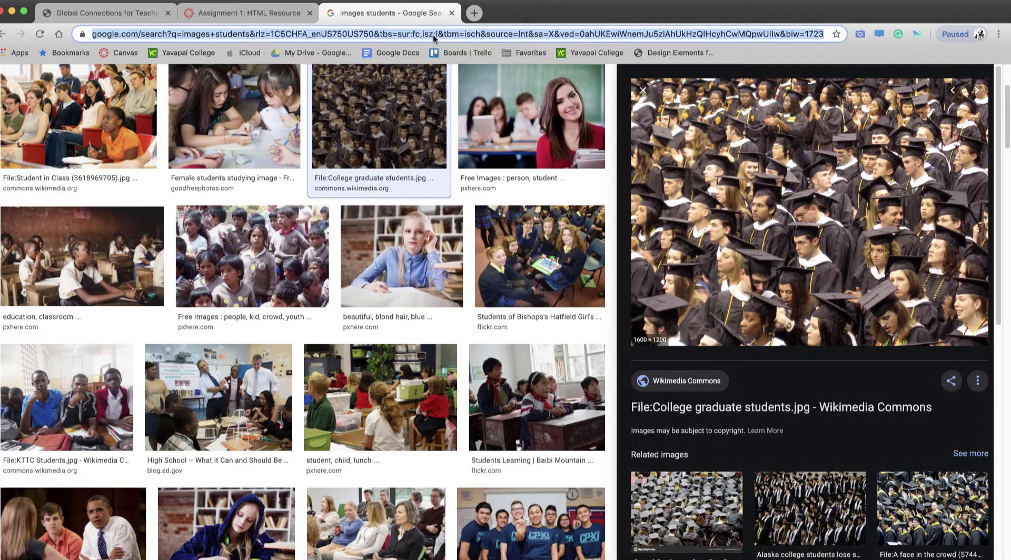
{"action": "type", "text": "lorem"}
{"action": "key", "text": "Return"}
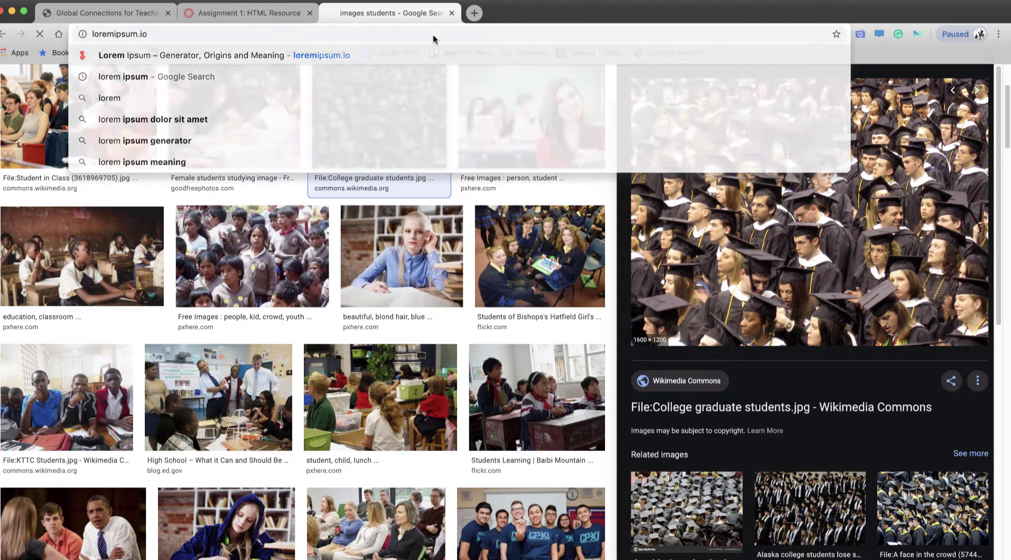
{"action": "scroll", "coordinate": [645, 211], "scroll_direction": "down", "scroll_amount": 8}
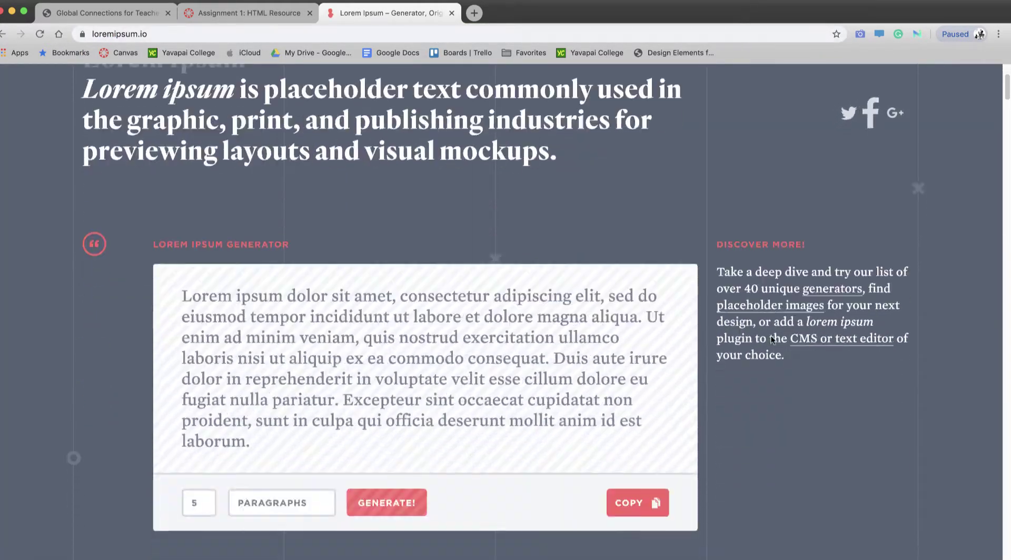
{"action": "left_click", "coordinate": [630, 235]}
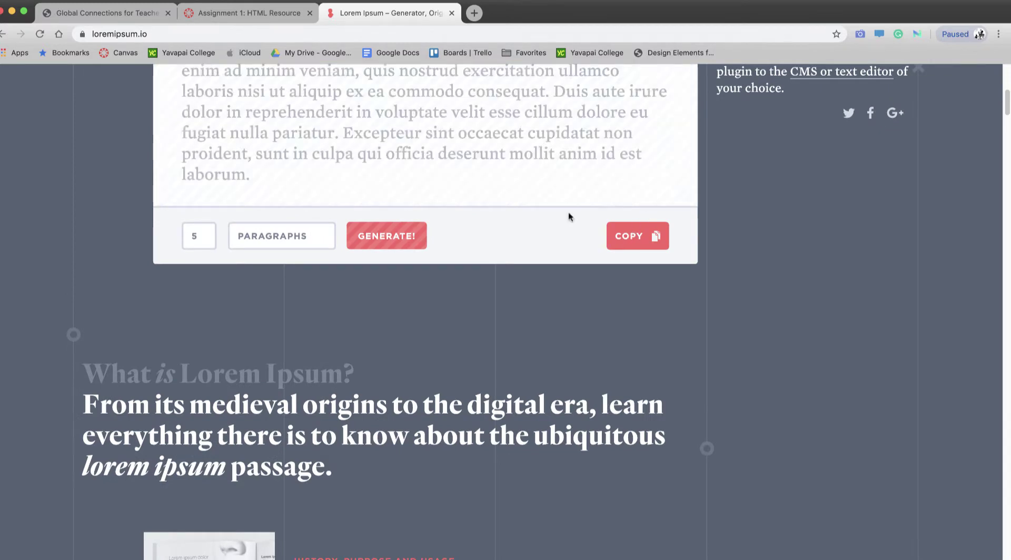
Paste the lorem ipsum paragraph below the banner on Assignment 1 and save the page
{"action": "left_click", "coordinate": [209, 15]}
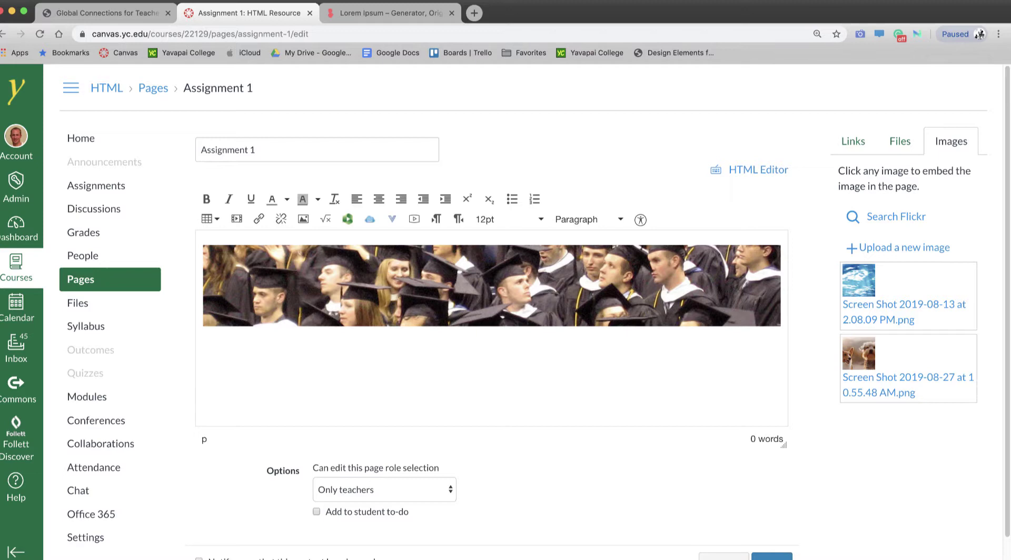
{"action": "key", "text": "super+v"}
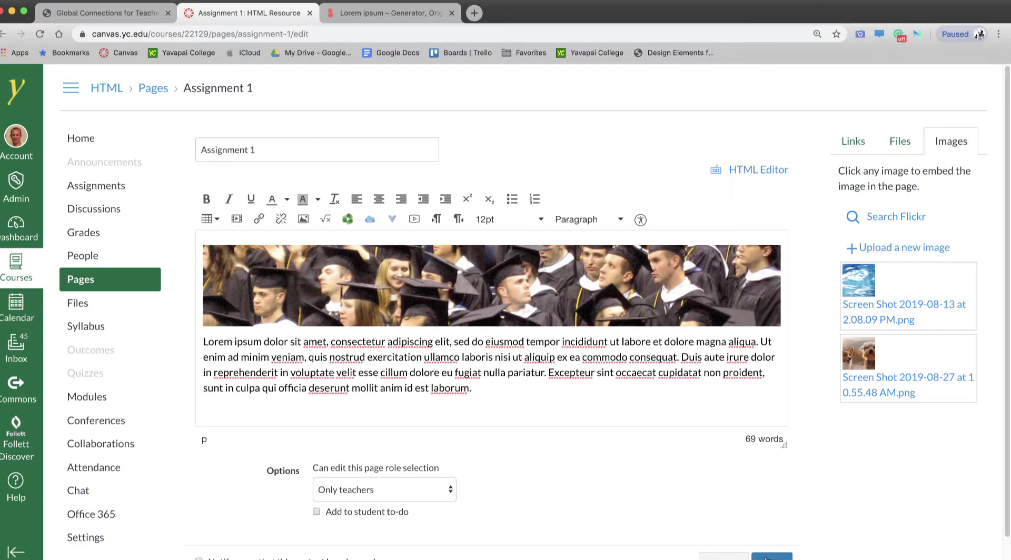
{"action": "left_click", "coordinate": [768, 557]}
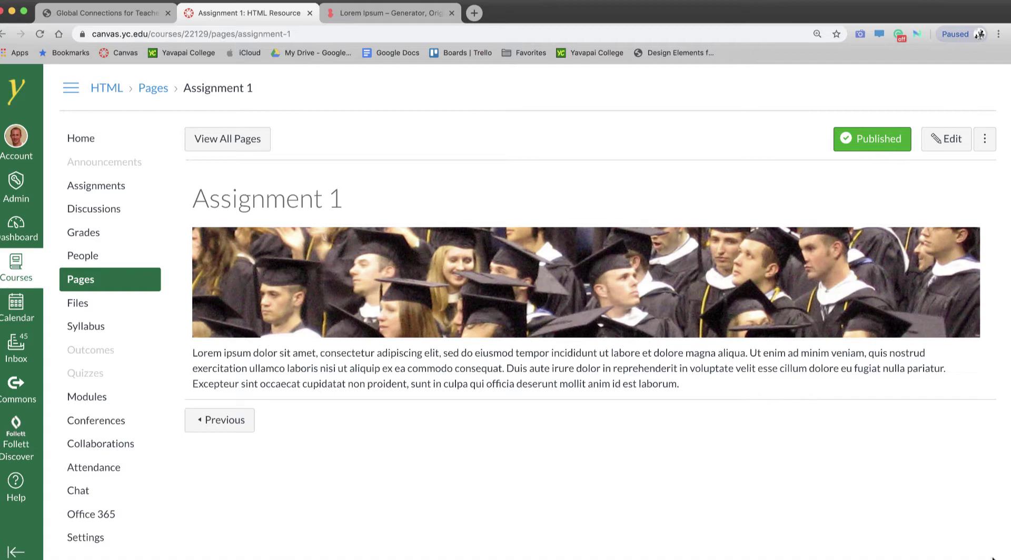
{"action": "left_click_drag", "start_coordinate": [1009, 558], "coordinate": [978, 559]}
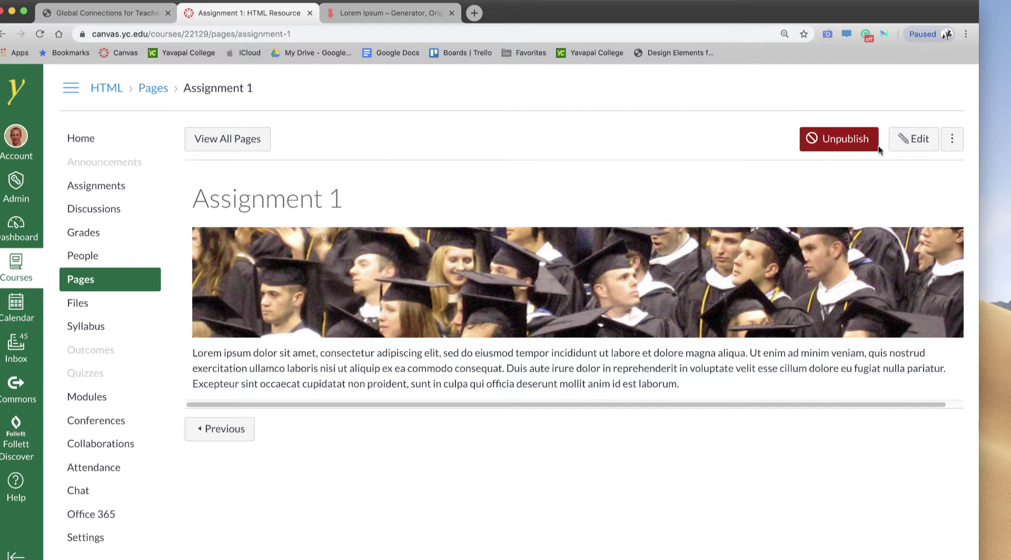
Edit Assignment 1 in a full-width browser window and switch to the HTML Editor view
{"action": "left_click", "coordinate": [923, 140]}
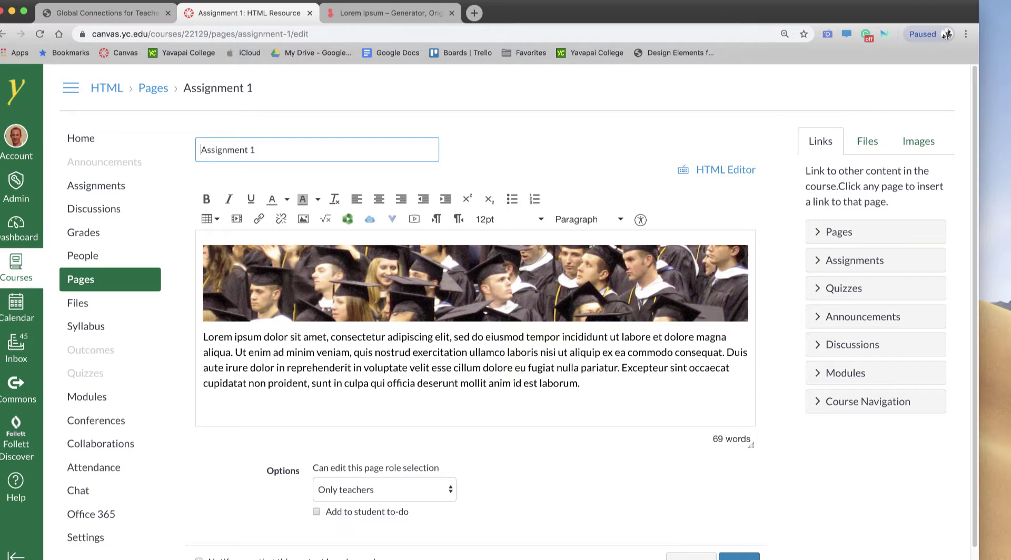
{"action": "left_click_drag", "start_coordinate": [978, 547], "coordinate": [1010, 548]}
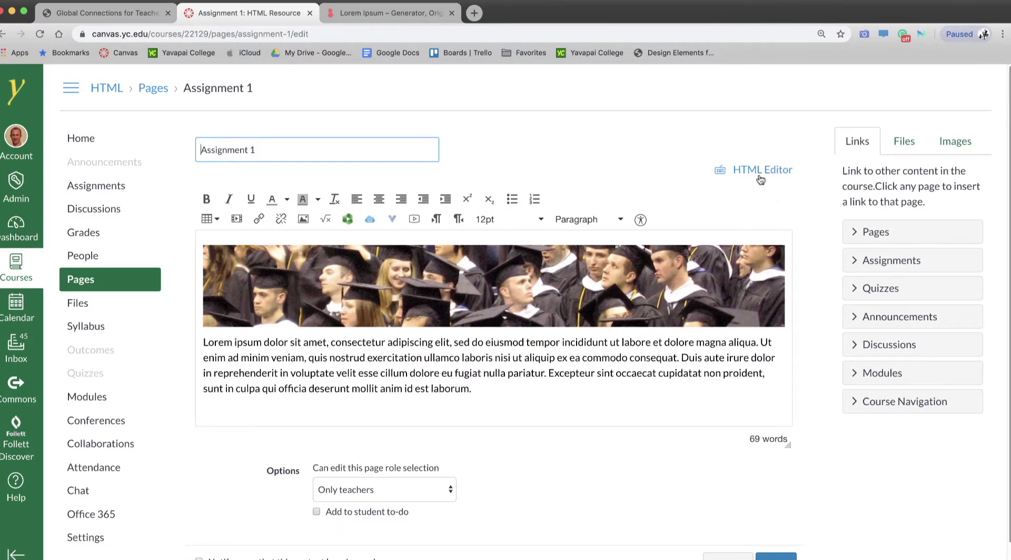
{"action": "left_click", "coordinate": [746, 169]}
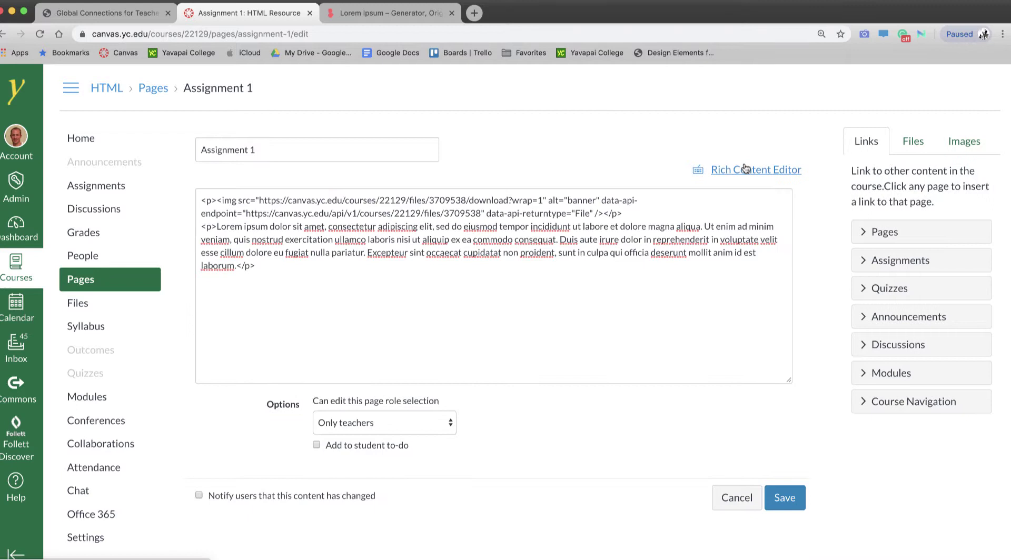
Insert style="width: 100%;" before src in the banner's img tag and save Assignment 1
{"action": "double_click", "coordinate": [228, 201]}
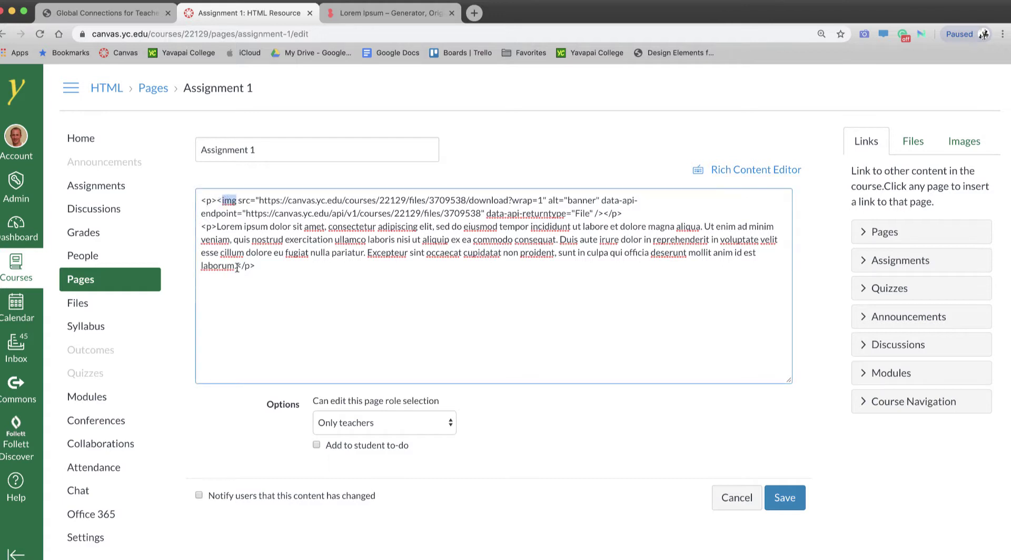
{"action": "left_click", "coordinate": [241, 201]}
{"action": "type", "text": "style"}
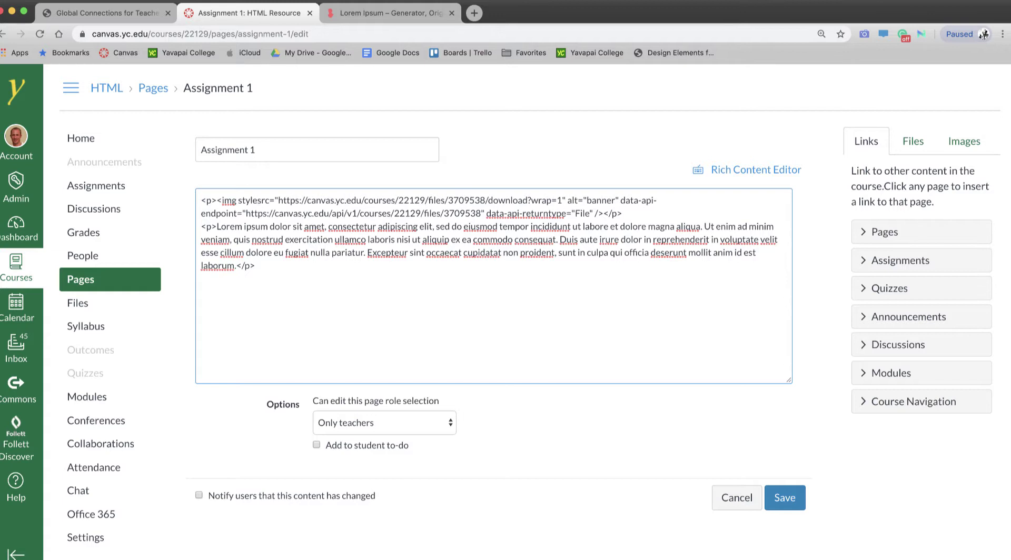
{"action": "type", "text": "=\""}
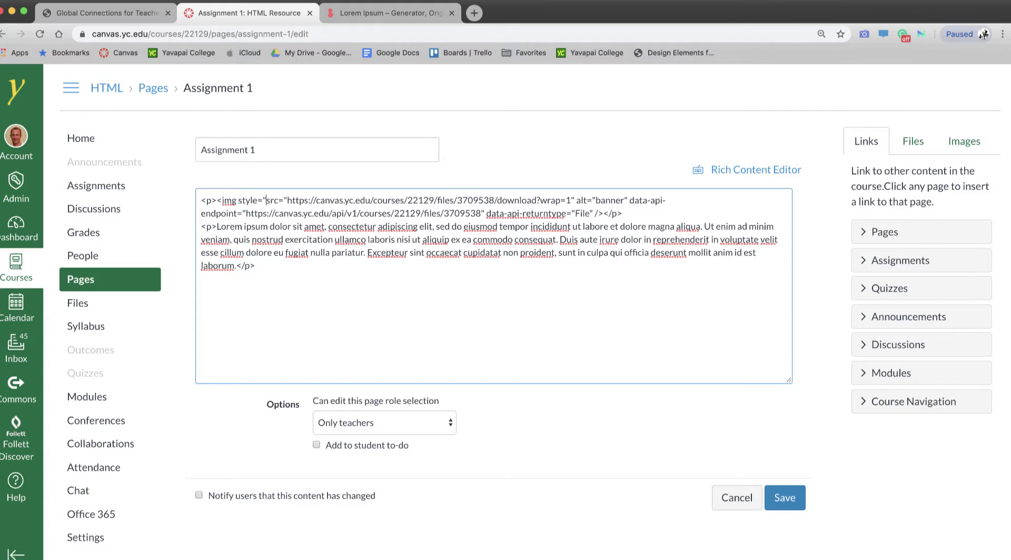
{"action": "type", "text": "wid"}
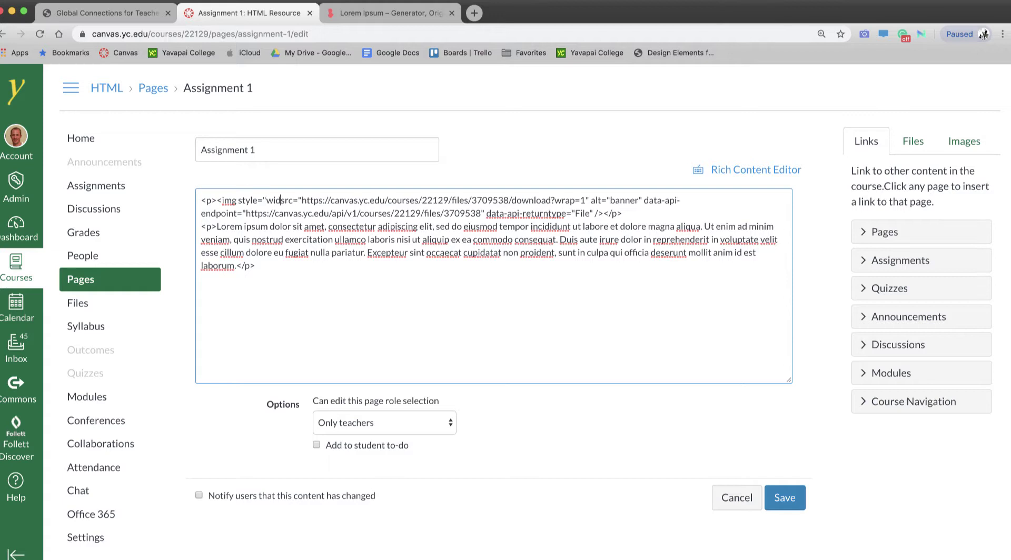
{"action": "type", "text": "th"}
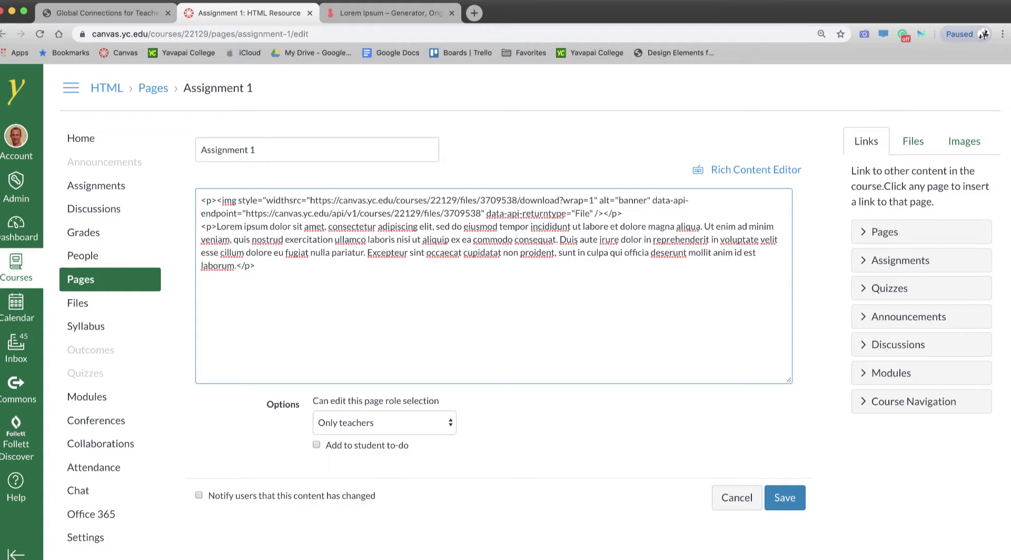
{"action": "type", "text": ": 1"}
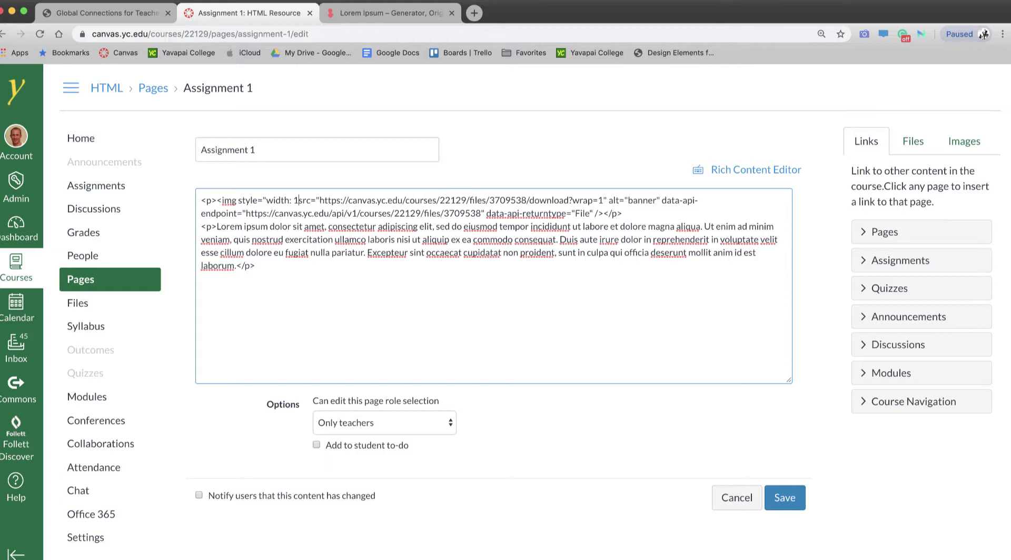
{"action": "type", "text": "00%;"}
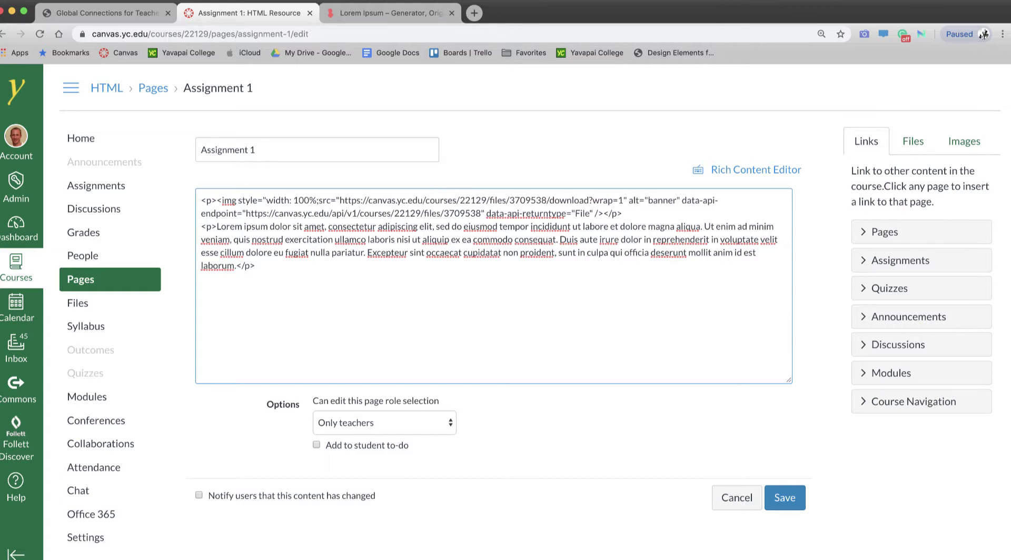
{"action": "type", "text": "\""}
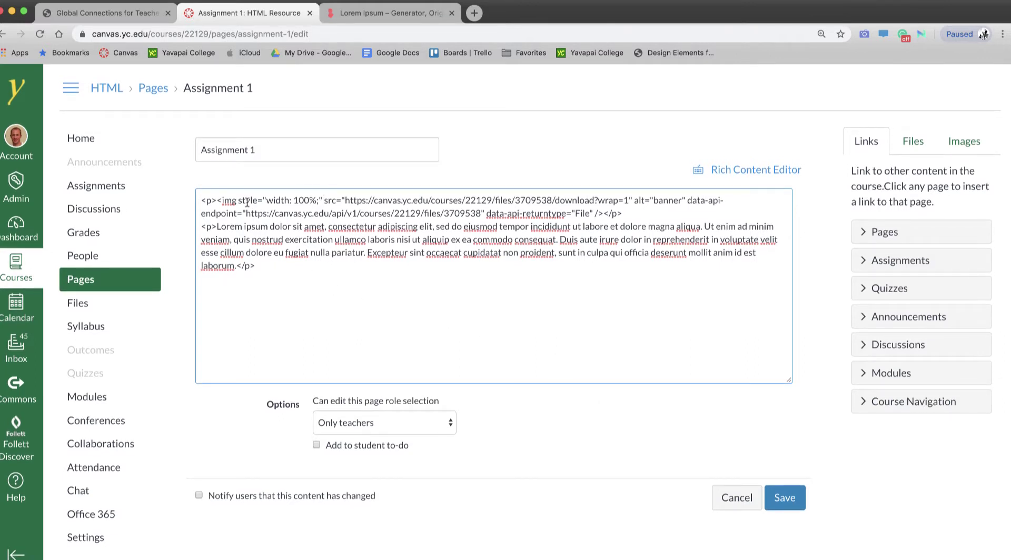
{"action": "left_click_drag", "start_coordinate": [238, 200], "coordinate": [322, 200]}
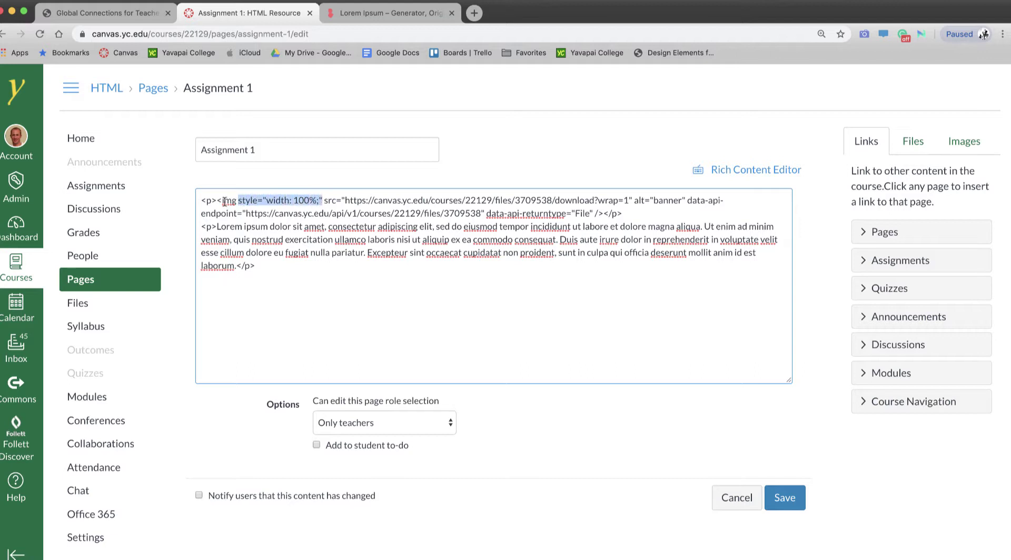
{"action": "left_click", "coordinate": [783, 499]}
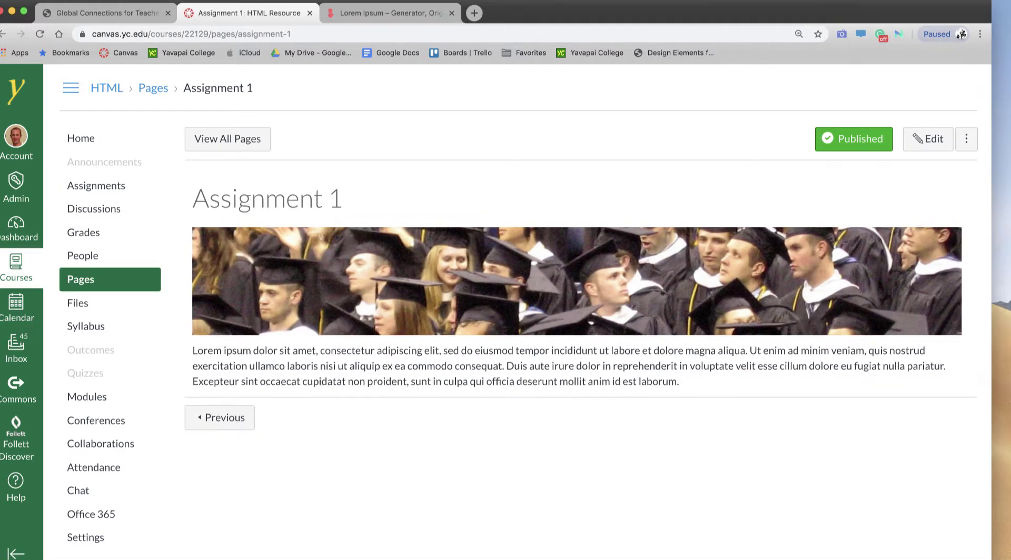
{"action": "mouse_move", "coordinate": [1009, 557]}
{"action": "left_mouse_down"}
{"action": "mouse_move", "coordinate": [459, 548]}
{"action": "mouse_move", "coordinate": [1010, 559]}
{"action": "left_mouse_up"}
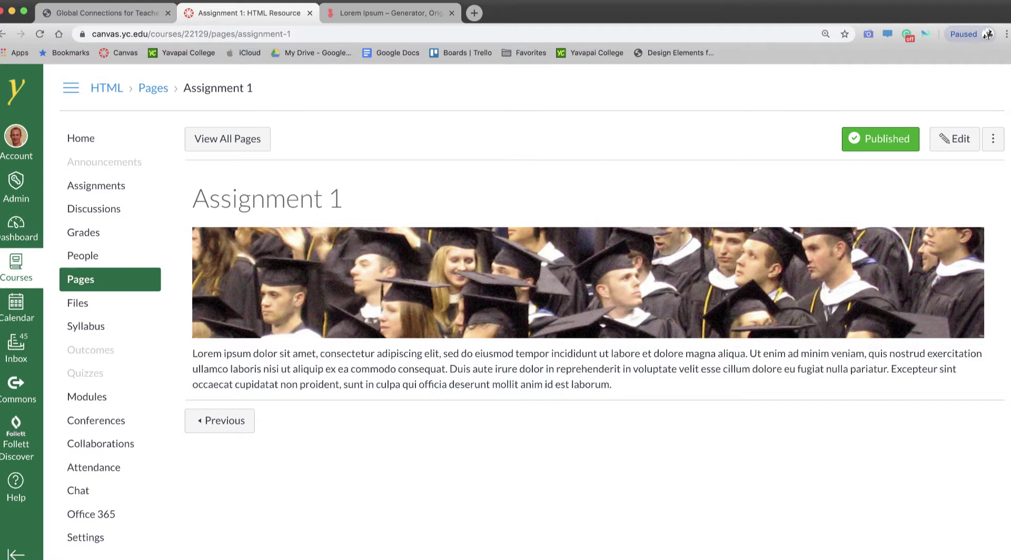
{"action": "mouse_move", "coordinate": [1008, 558]}
{"action": "left_mouse_down"}
{"action": "mouse_move", "coordinate": [440, 556]}
{"action": "mouse_move", "coordinate": [1010, 559]}
{"action": "left_mouse_up"}
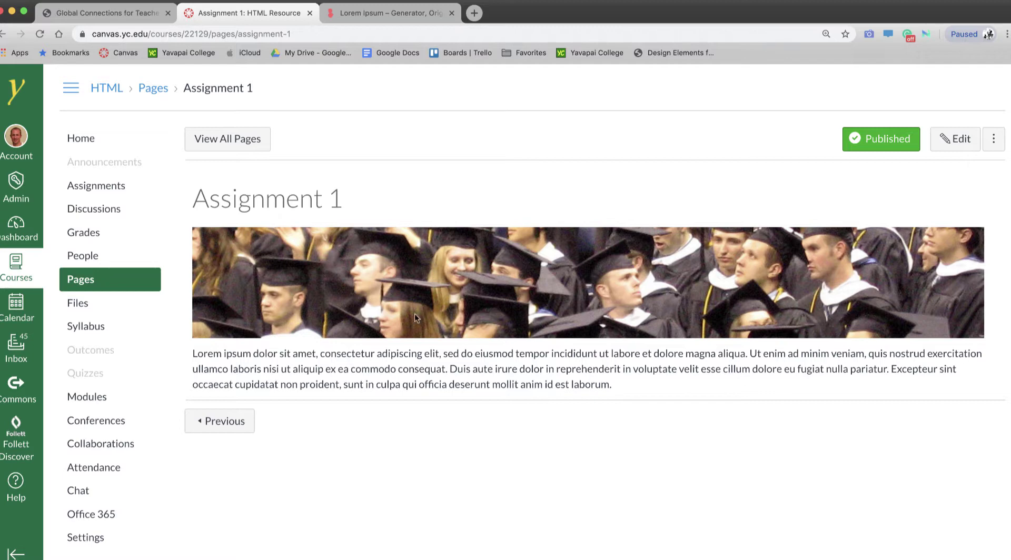